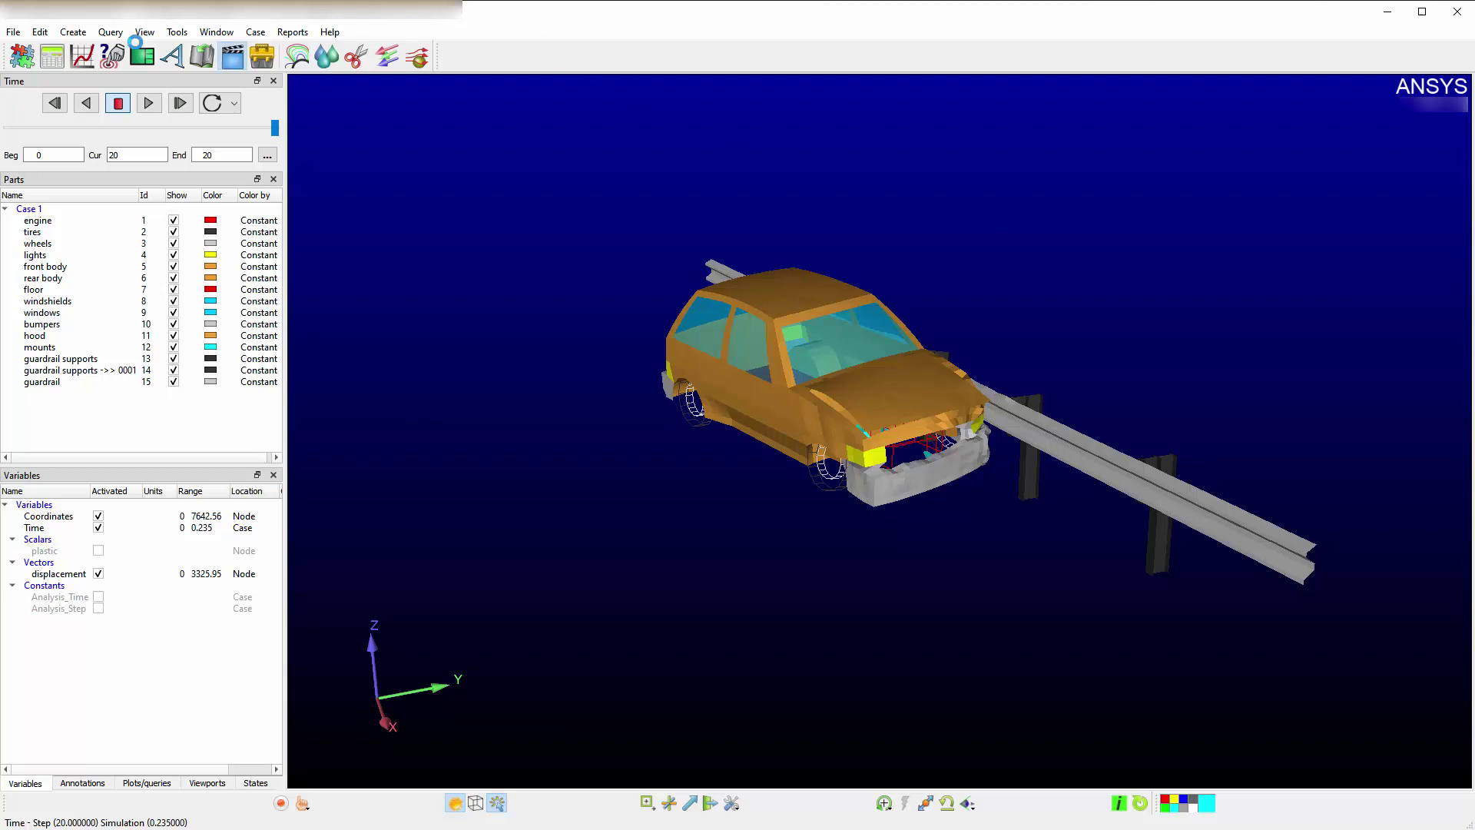
Step: Create keyframes at the current view and at a guardrail-side view, and set 58 sub-frames from keyframe 1
click(137, 46)
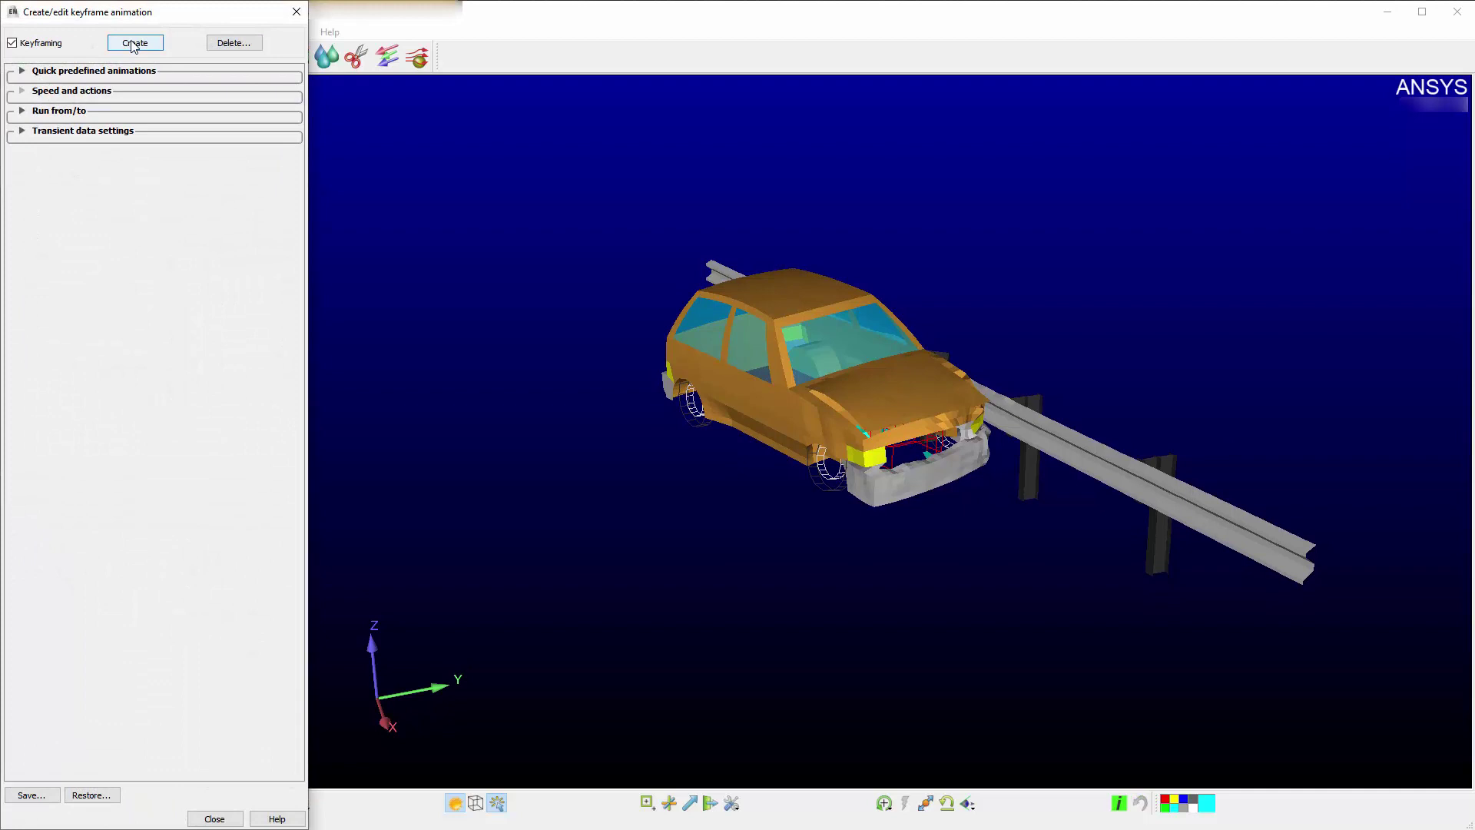
drag(1054, 565, 367, 248)
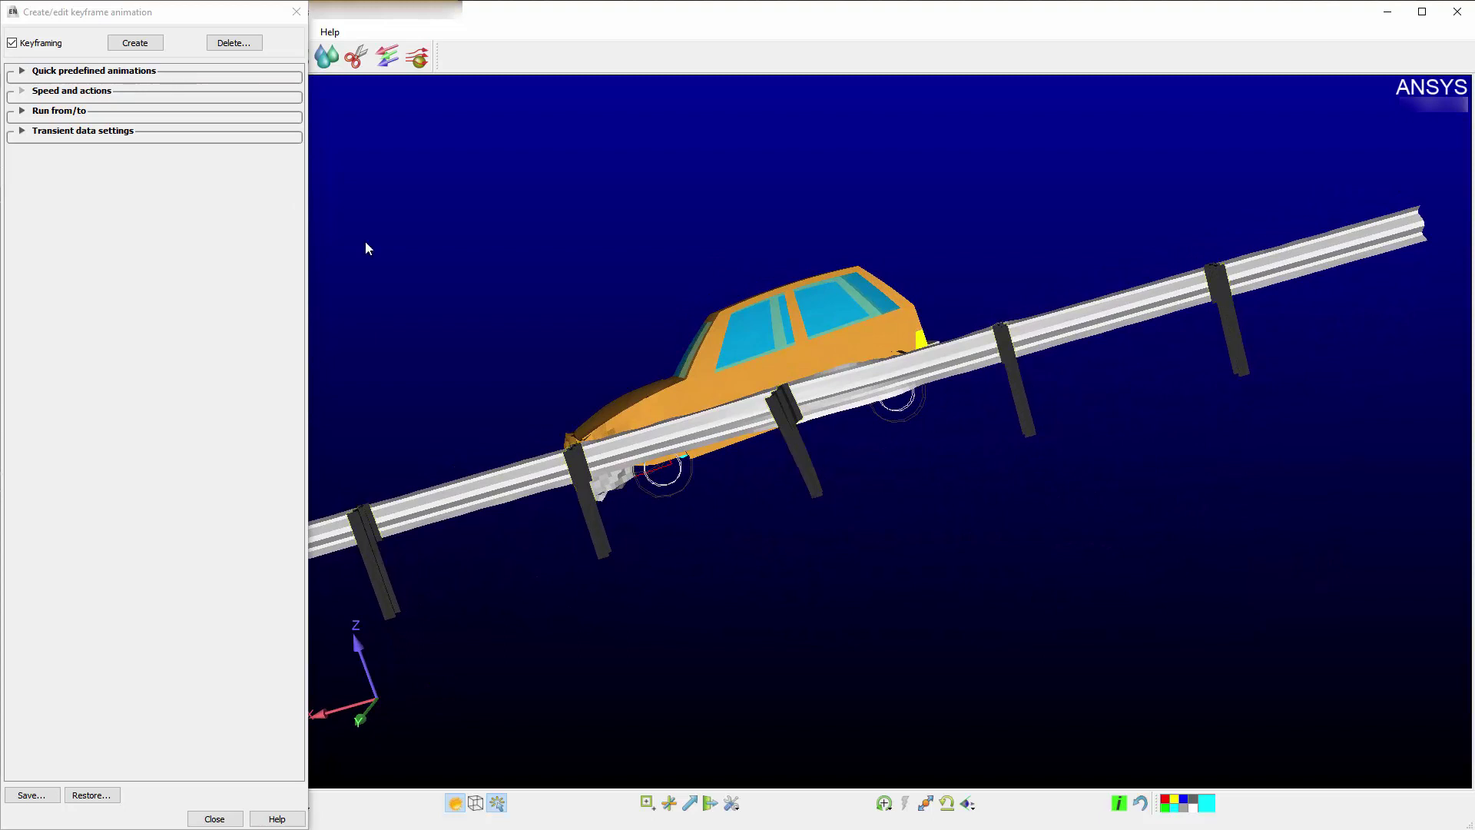
click(102, 12)
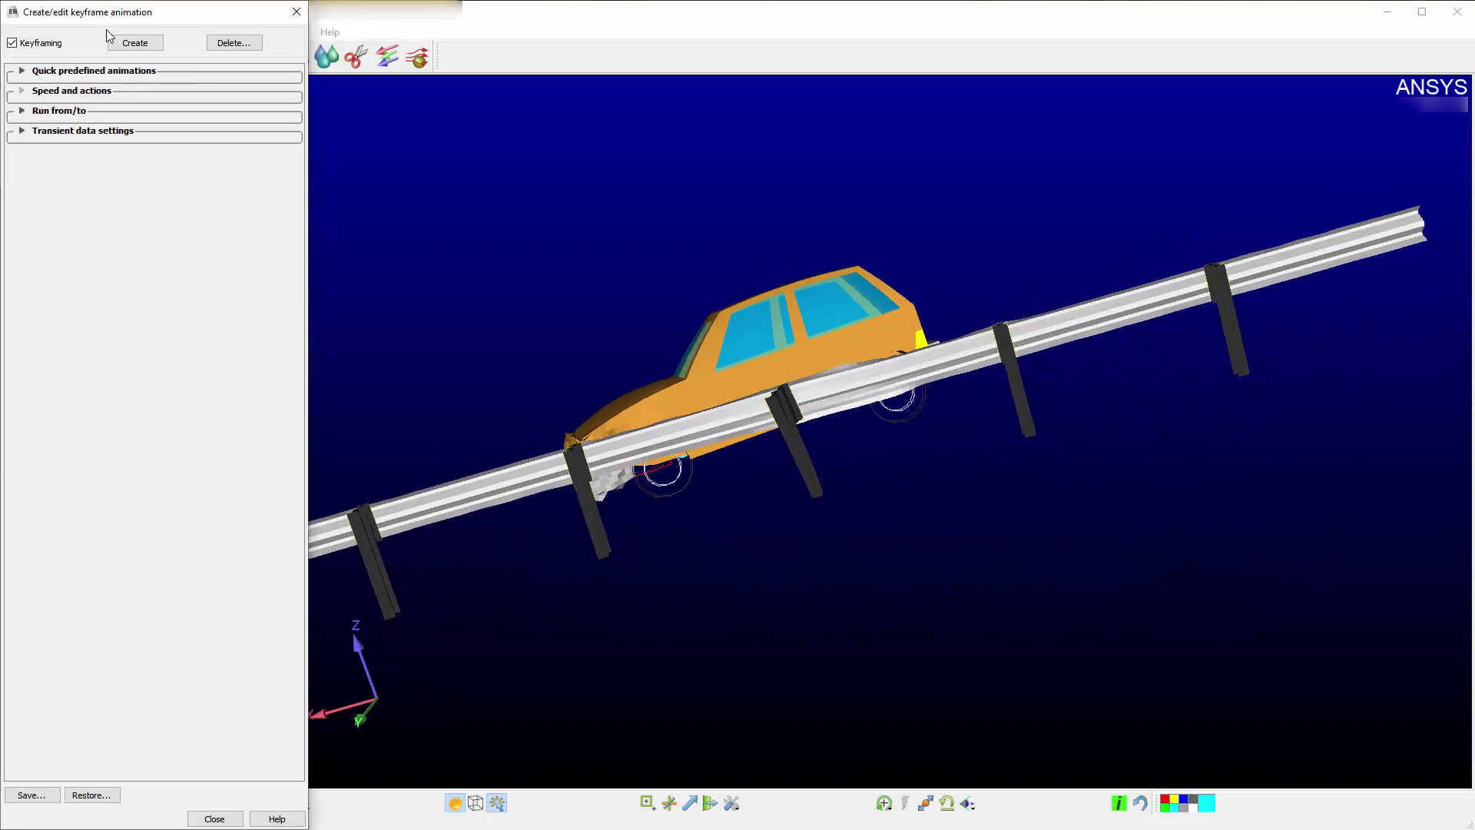
click(21, 90)
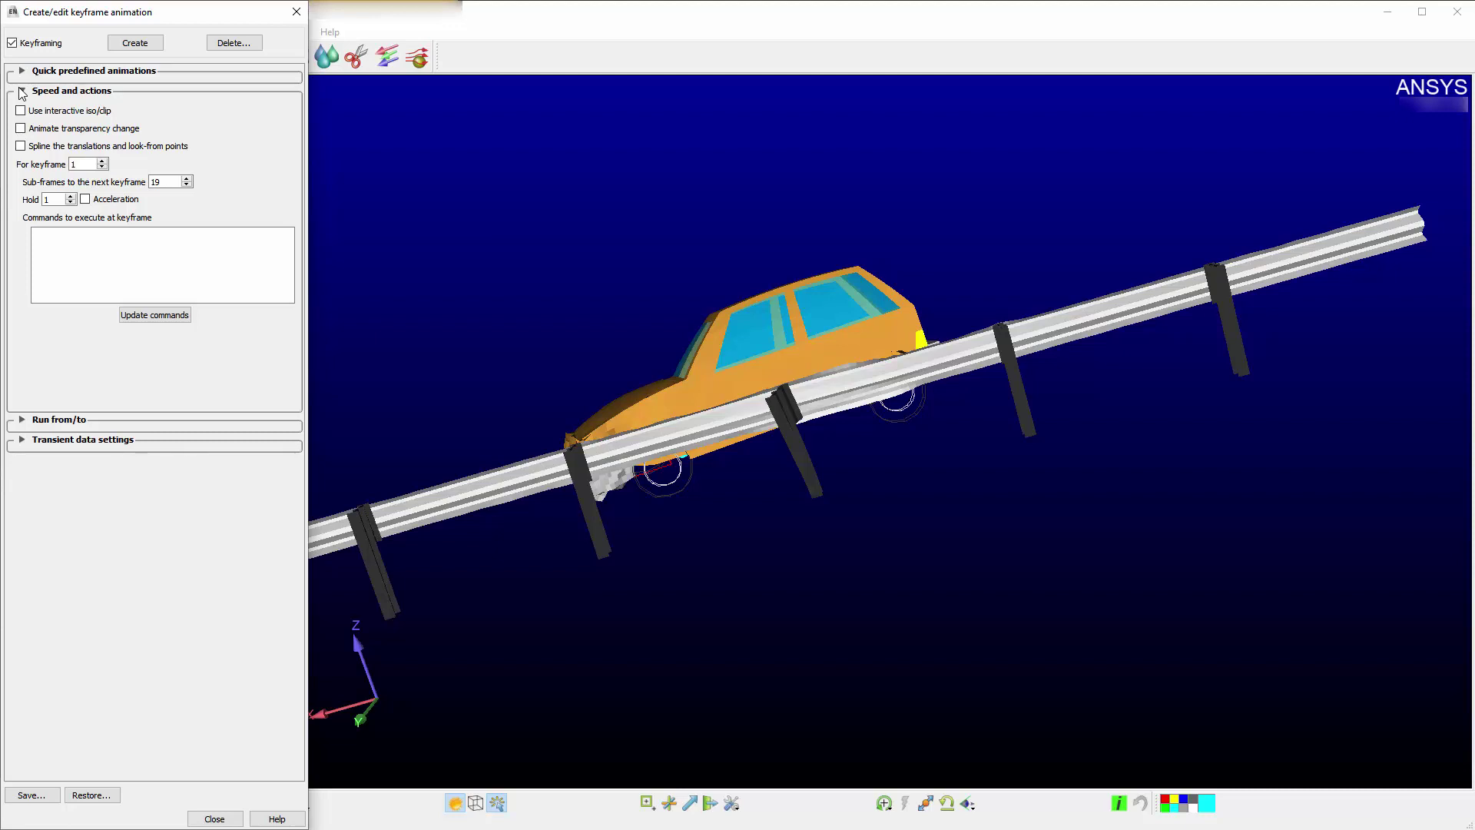
double_click(171, 182)
text(58)
Step: Create a third keyframe viewing the car from behind, and set 59 sub-frames from keyframe 2
drag(882, 285, 385, 395)
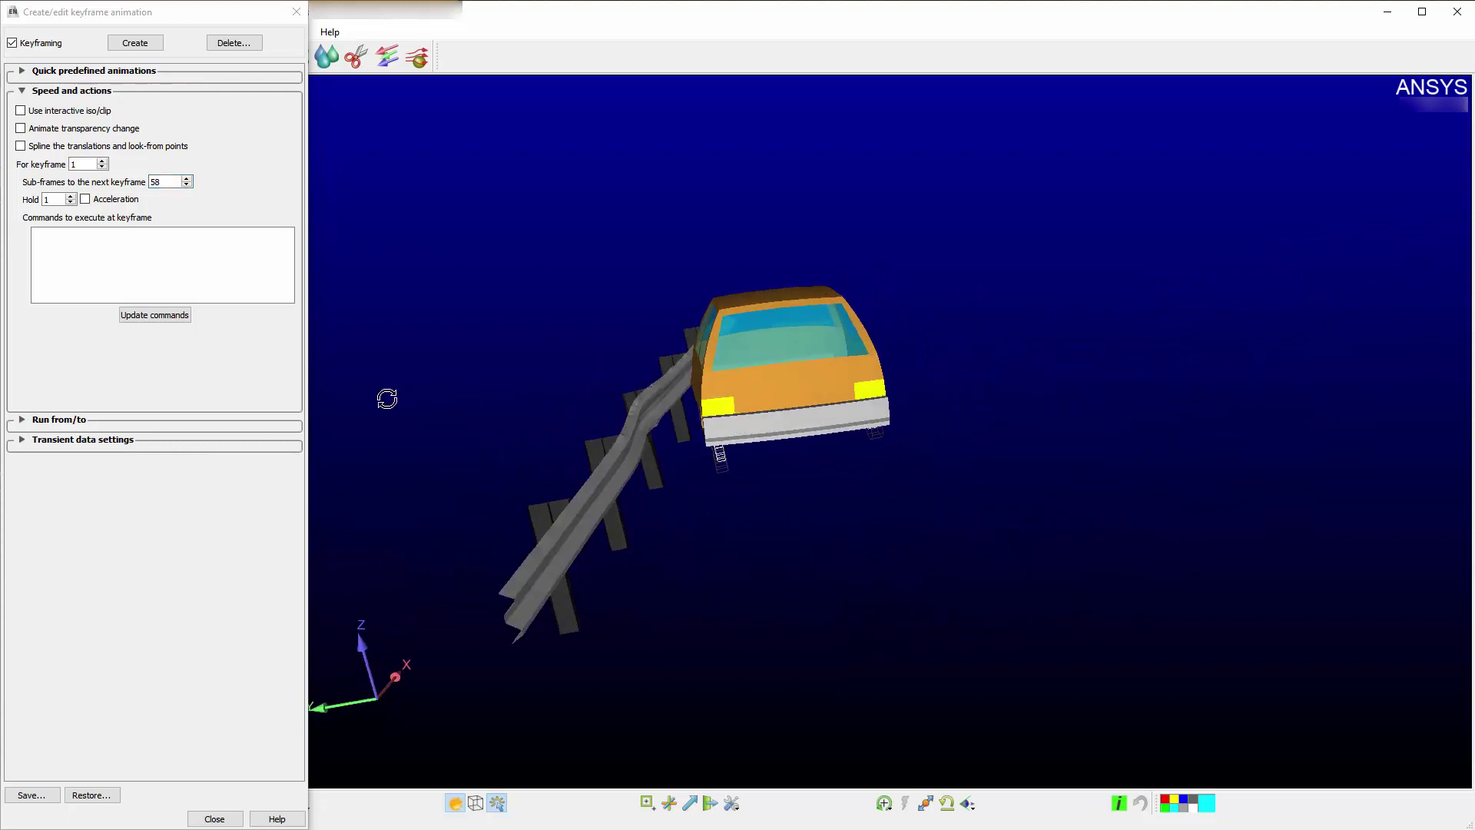
click(146, 16)
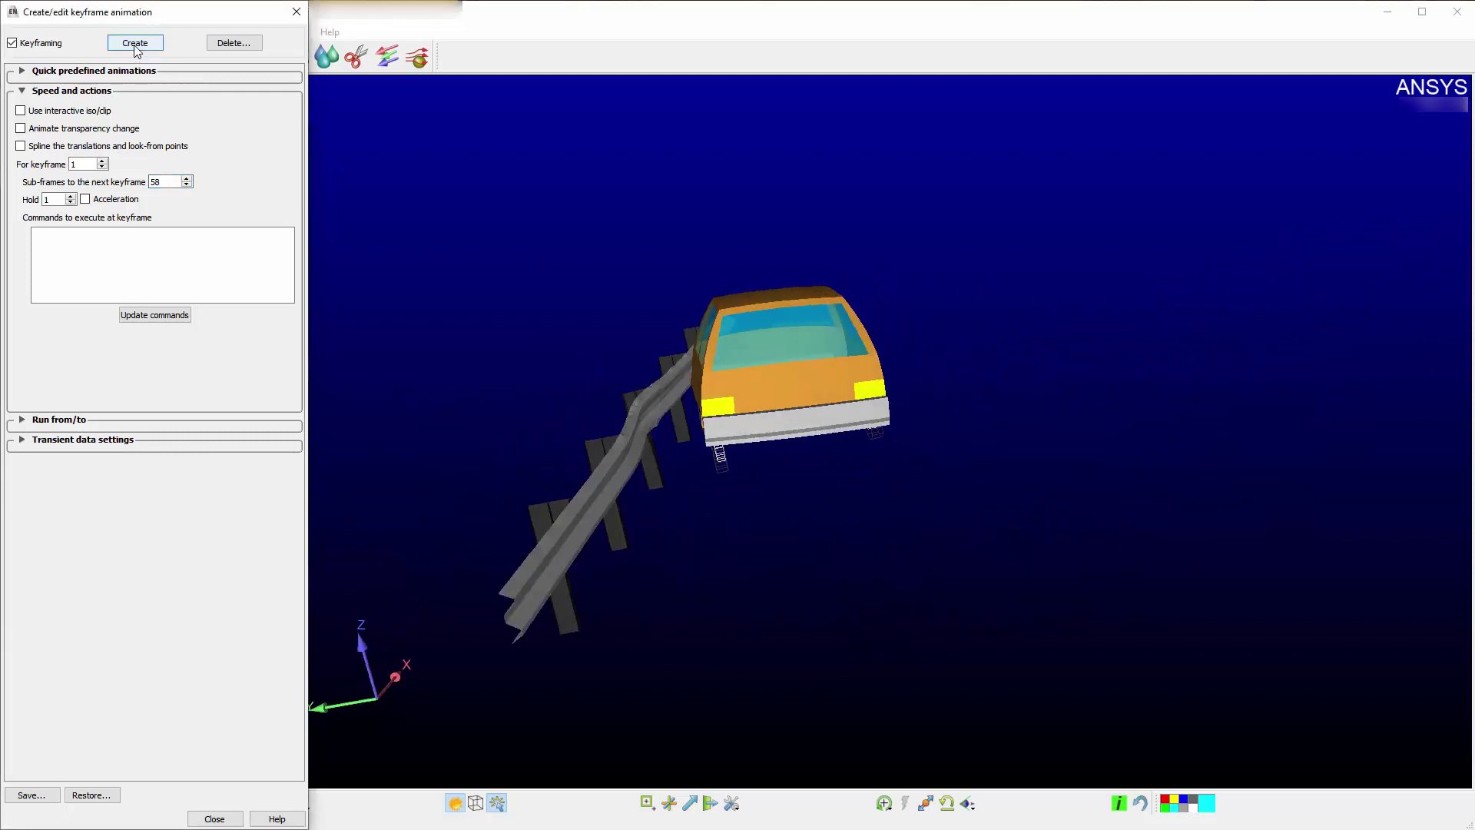
click(102, 161)
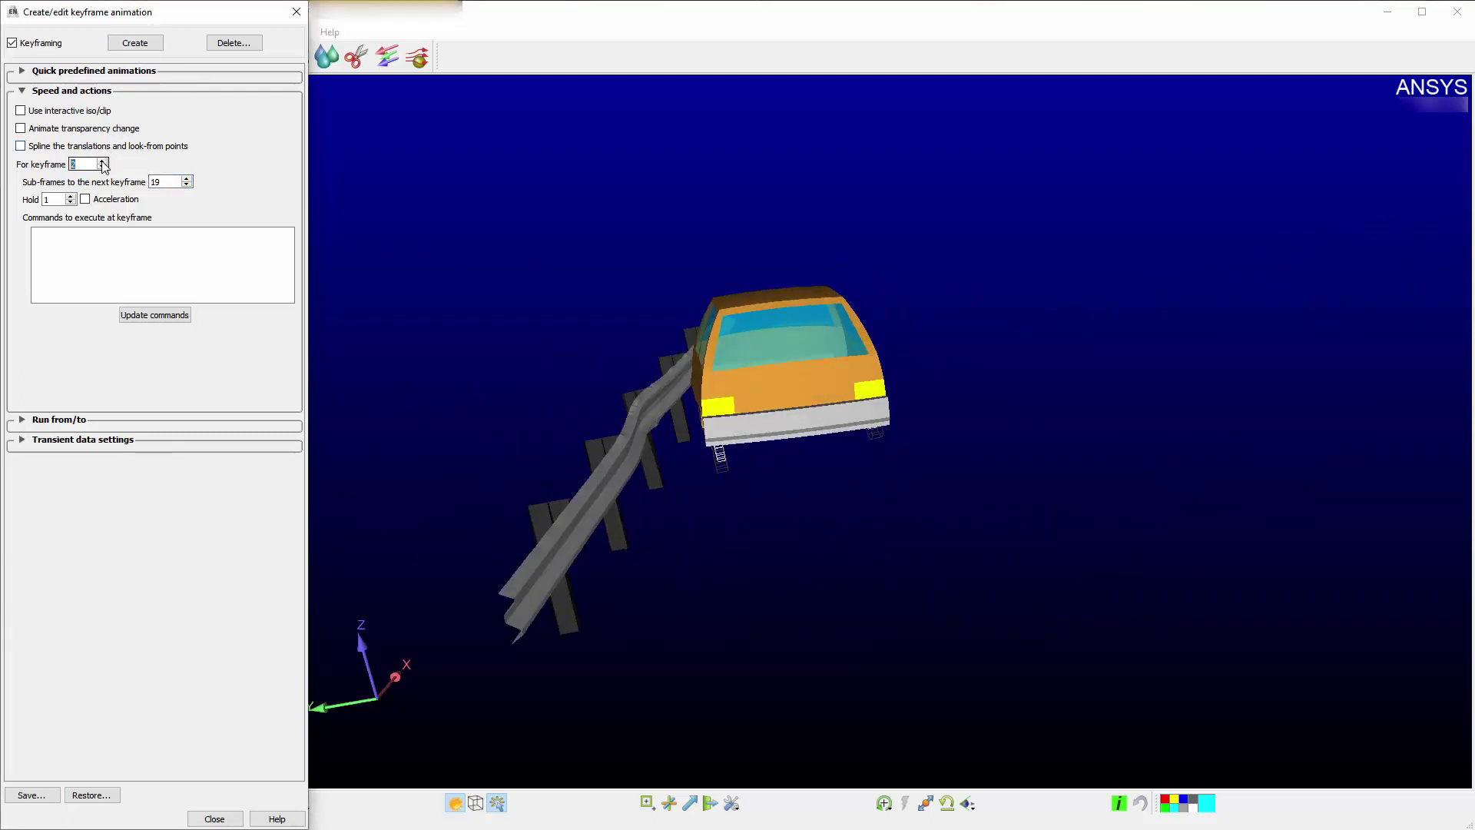
double_click(163, 181)
text(59)
Step: Close the keyframe settings and play back the three-keyframe animation
click(297, 12)
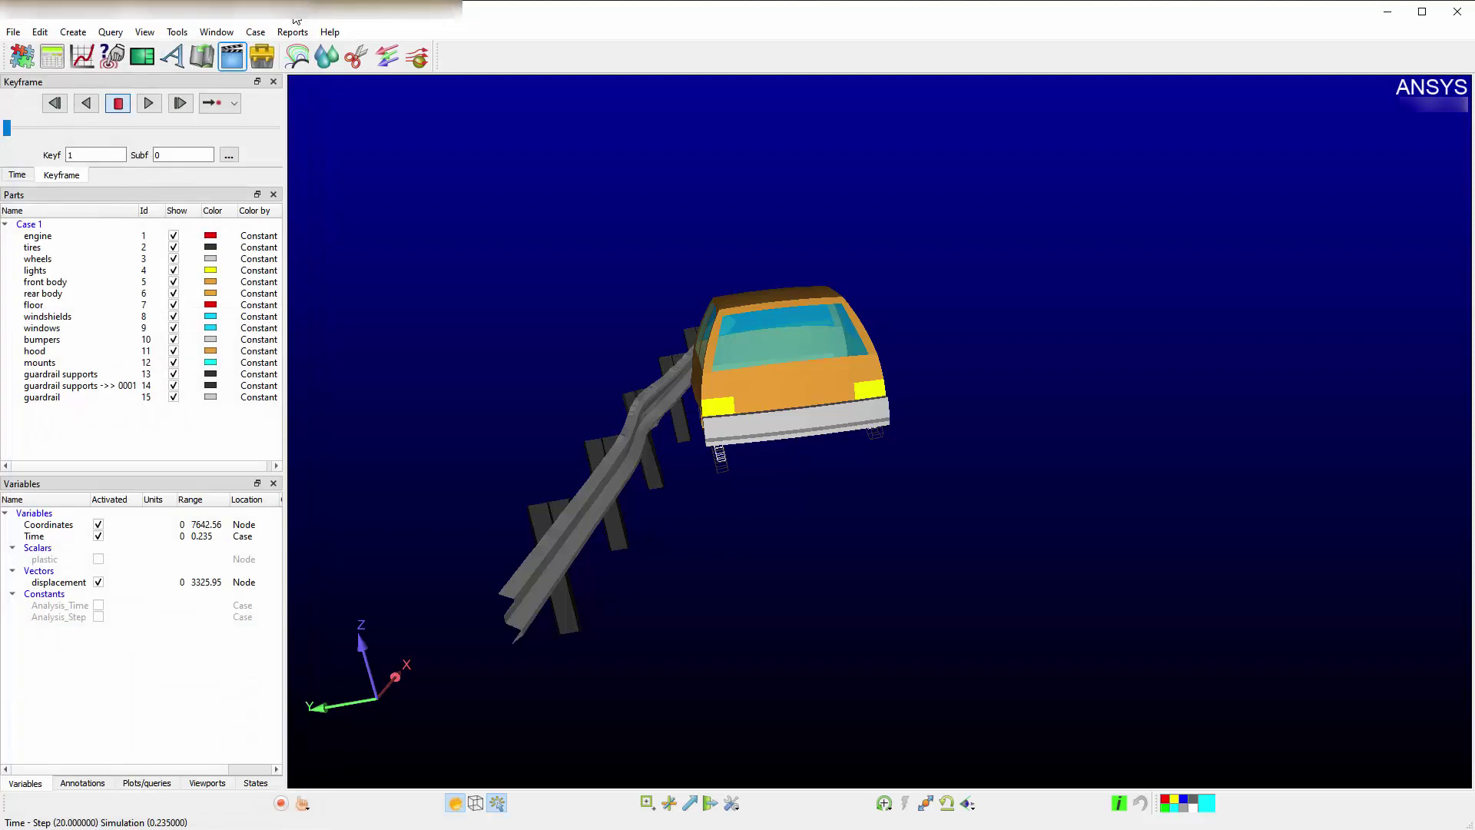
click(149, 104)
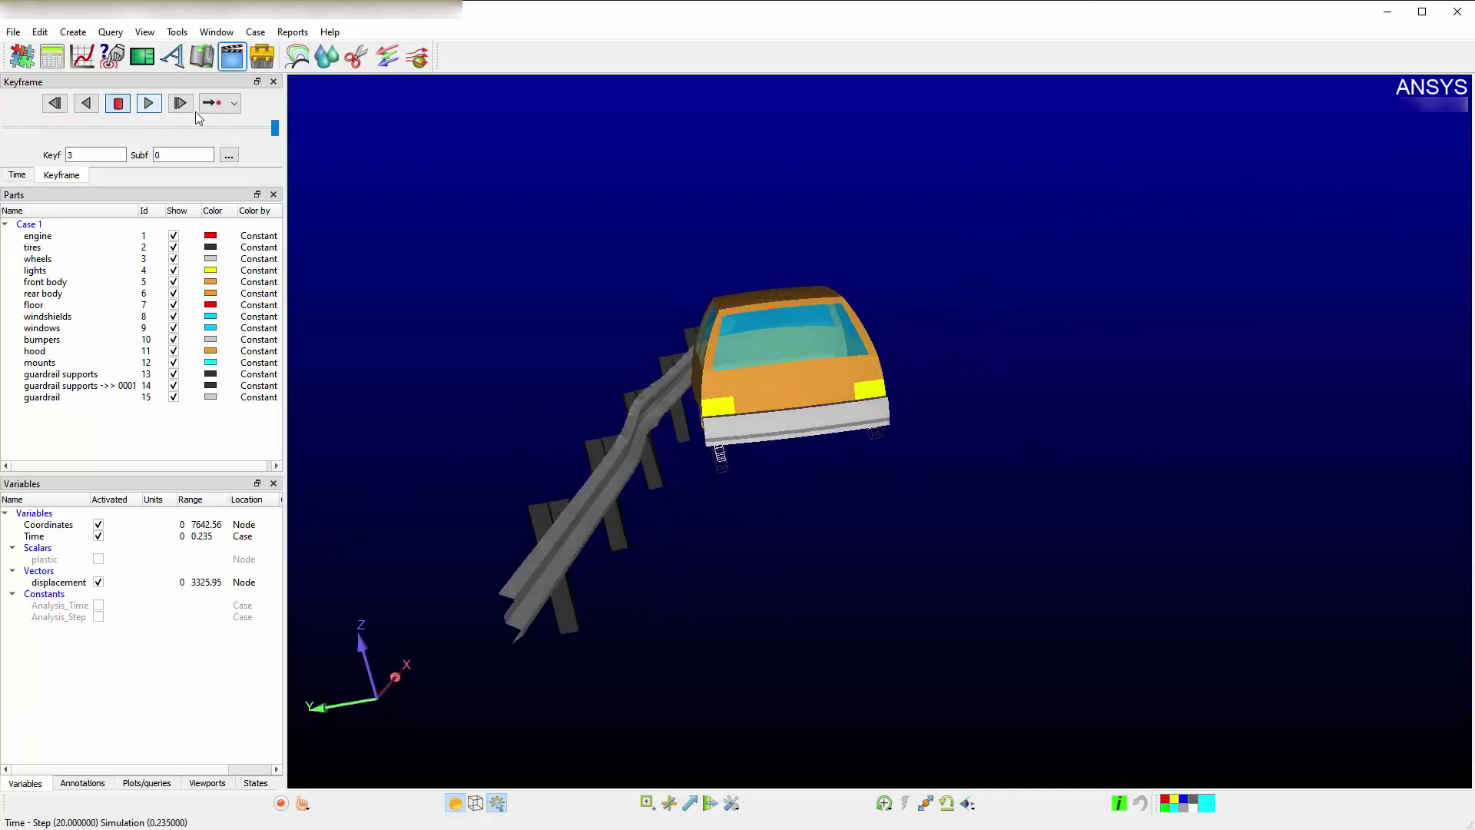
mouse_move(275, 127)
mouse_down()
mouse_move(61, 126)
mouse_move(288, 135)
mouse_move(267, 152)
mouse_up()
Step: Examine the keyframe play and reset options for exporting an animation, without saving one
click(13, 33)
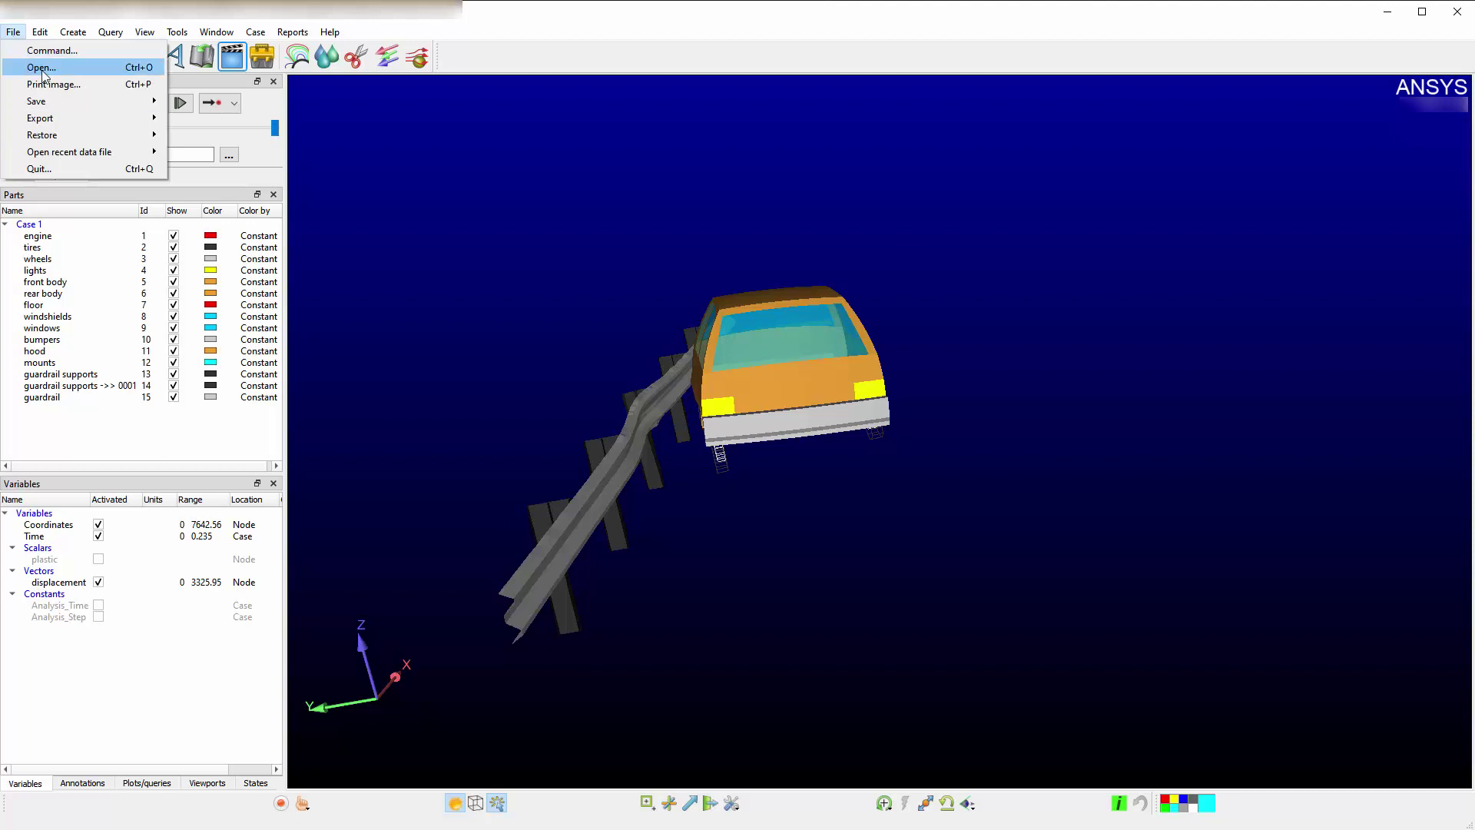
mouse_move(108, 119)
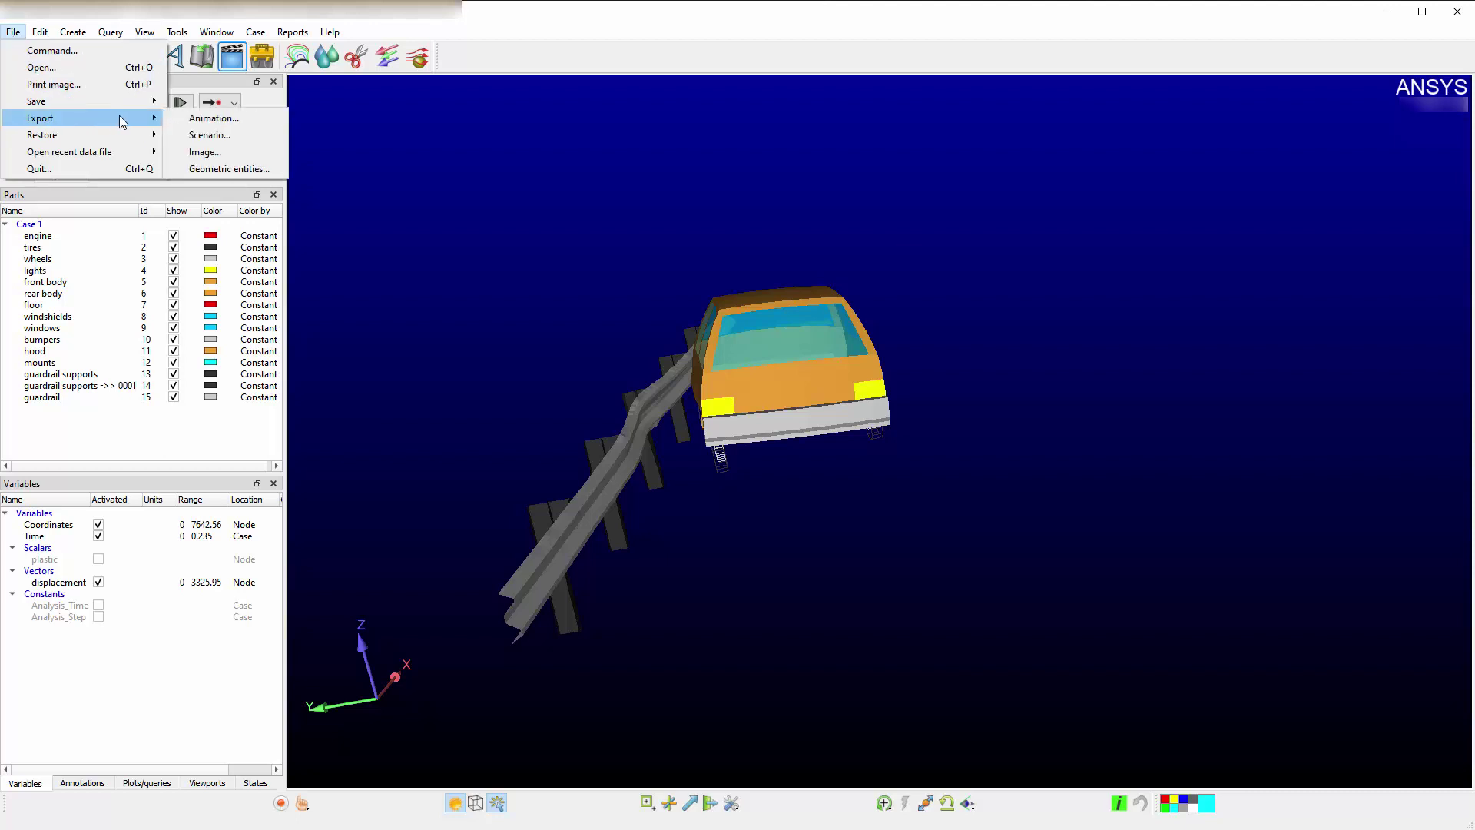
click(271, 120)
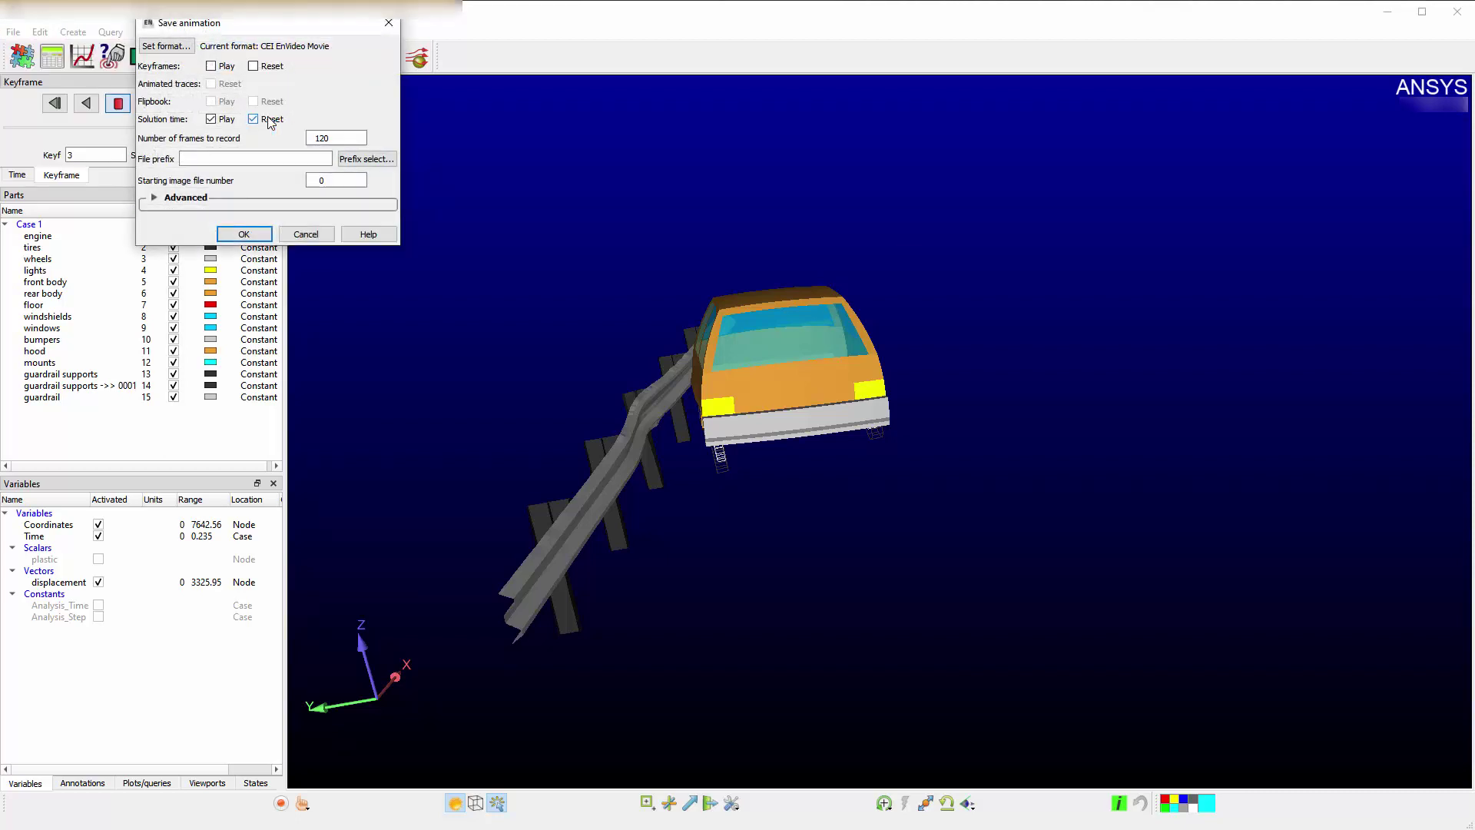
click(254, 67)
click(389, 23)
Step: Create a fourth keyframe looking straight down on the car, and set 59 sub-frames from keyframe 3
click(233, 56)
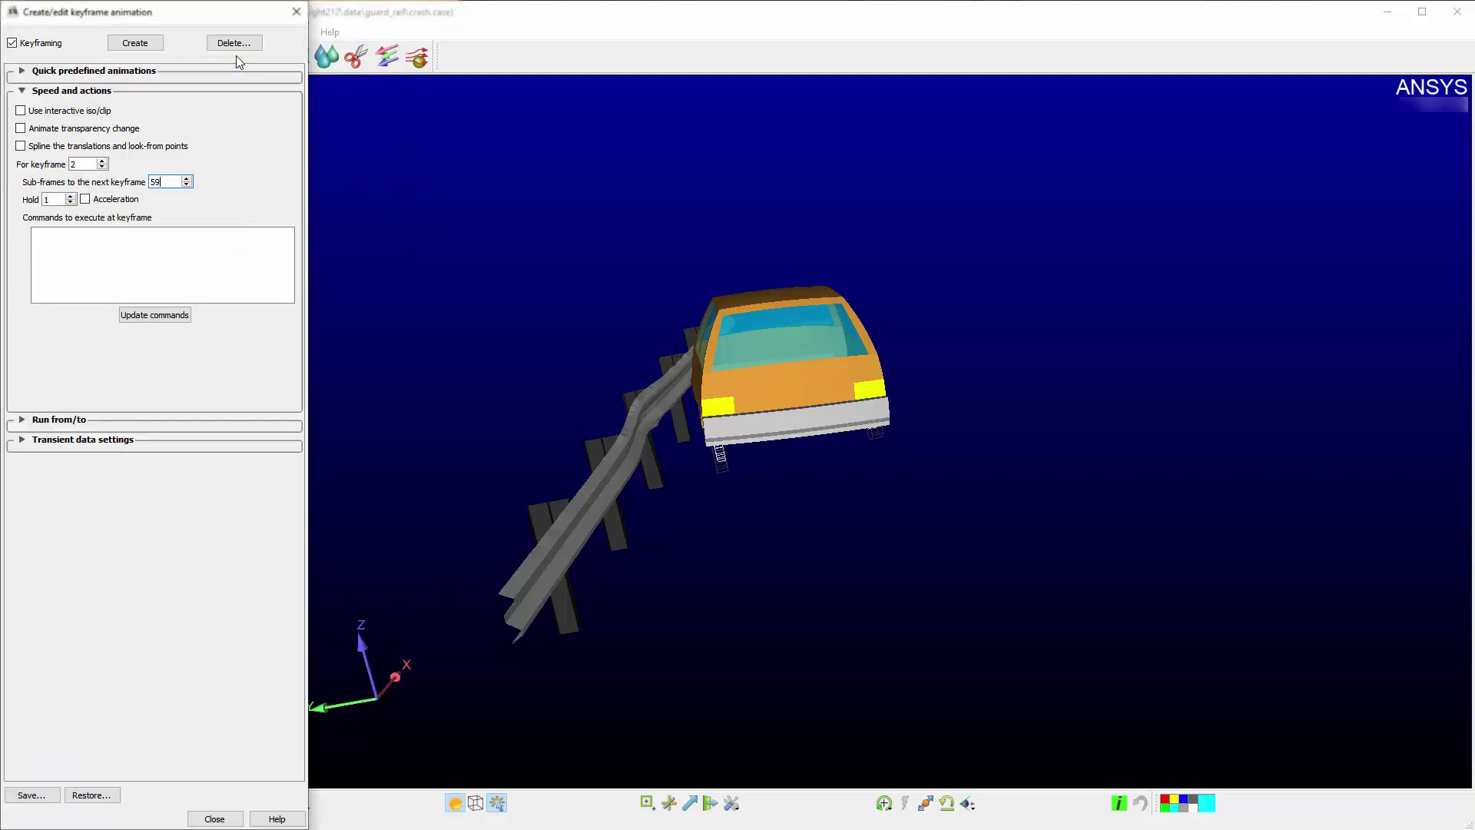
drag(751, 287, 764, 559)
click(113, 18)
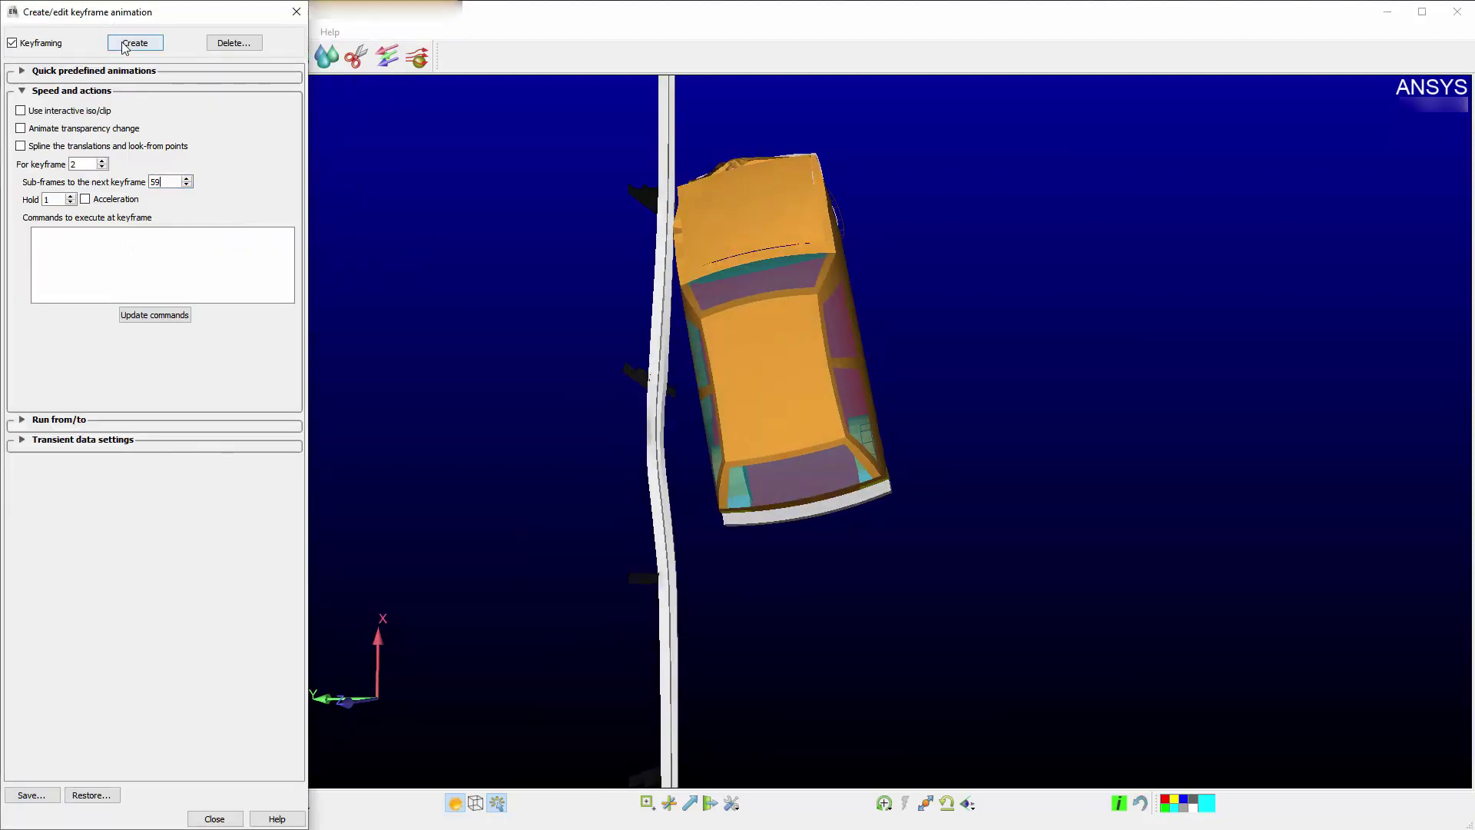
click(103, 162)
double_click(174, 180)
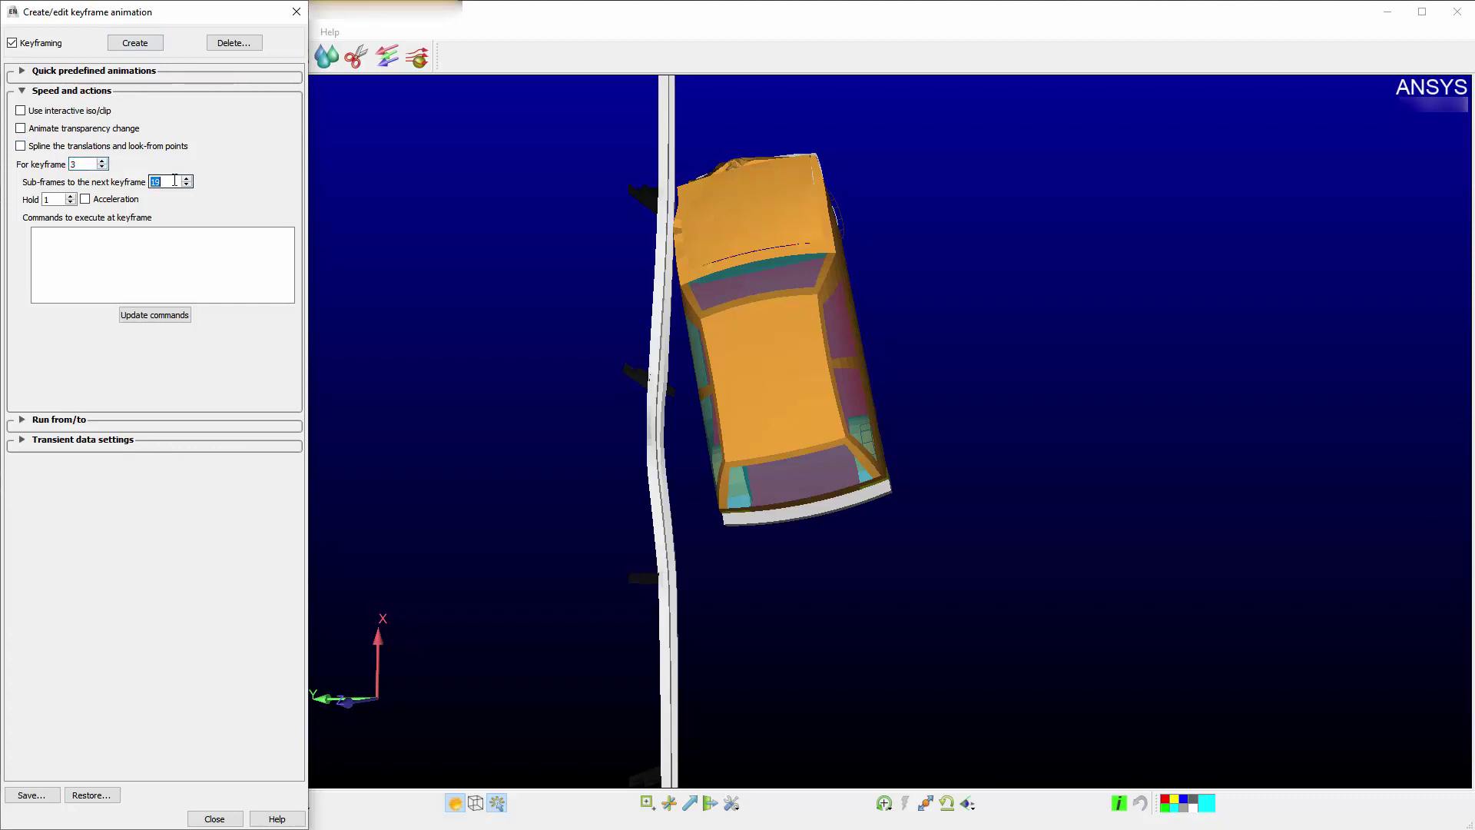
text(59)
Step: Close the keyframe settings and play the animation through to the top-down keyframe
click(297, 12)
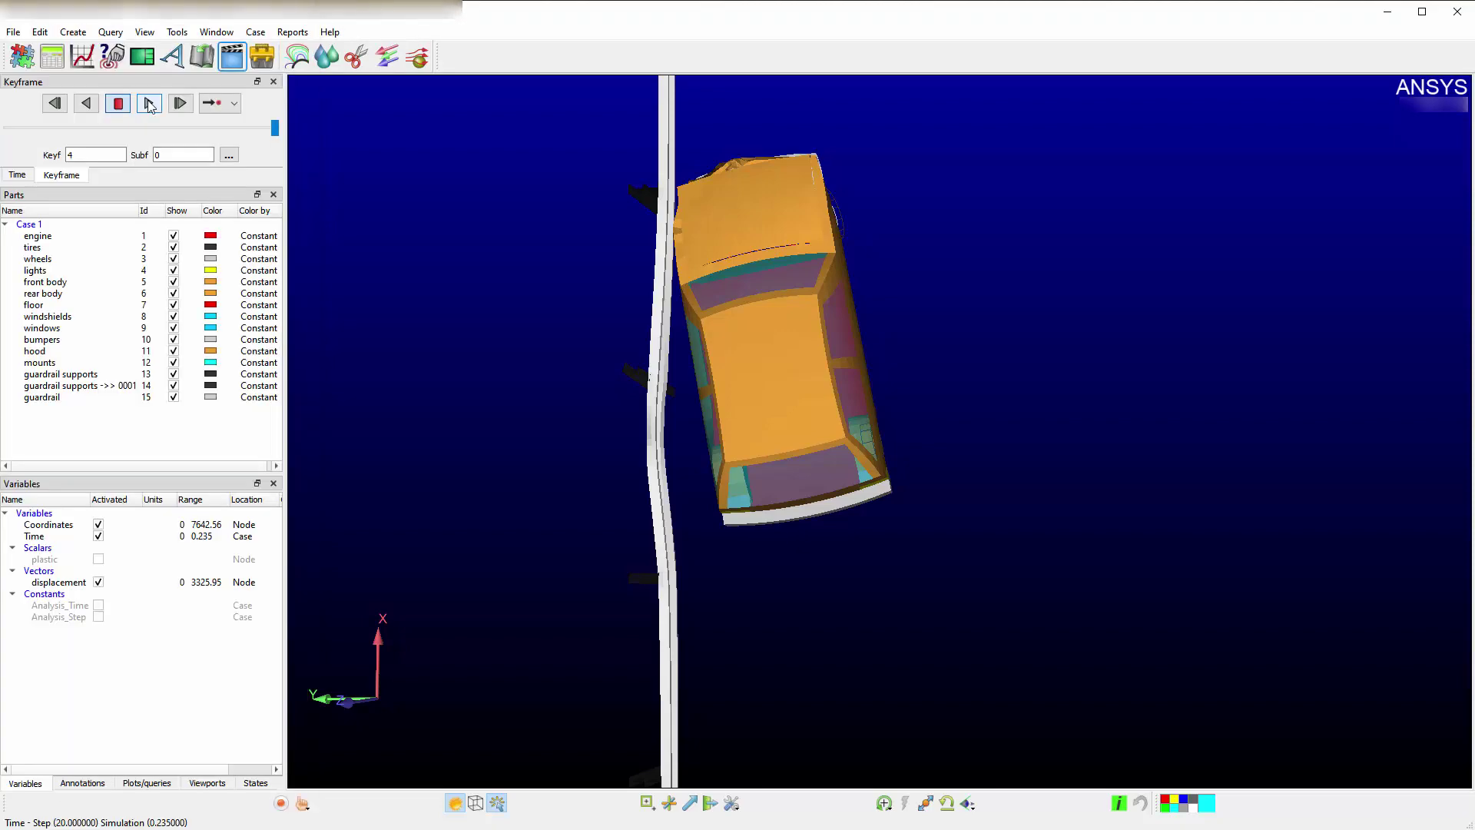
click(149, 103)
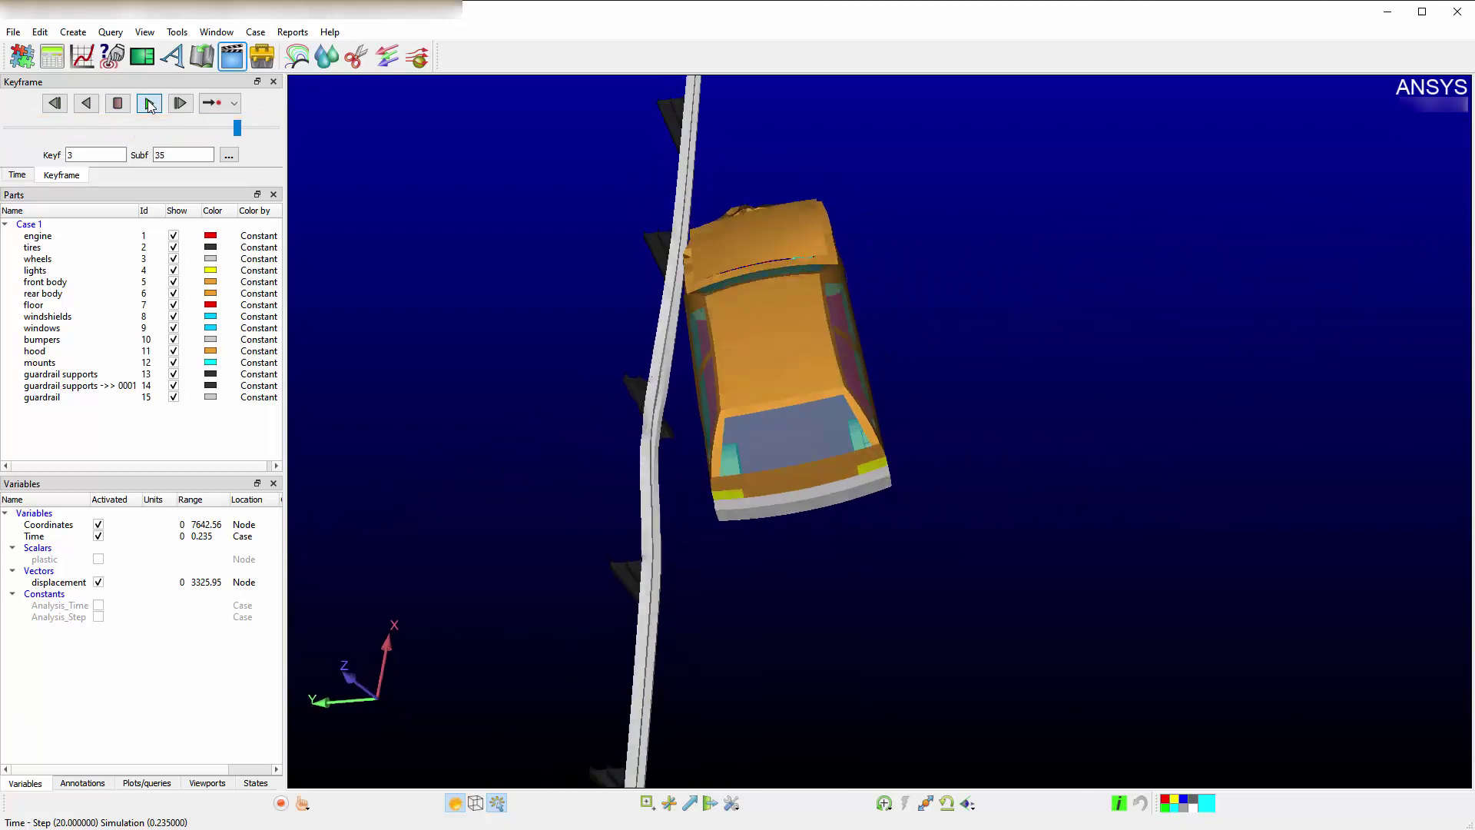
Step: Delete all manually created keyframes back to keyframe 0
click(224, 60)
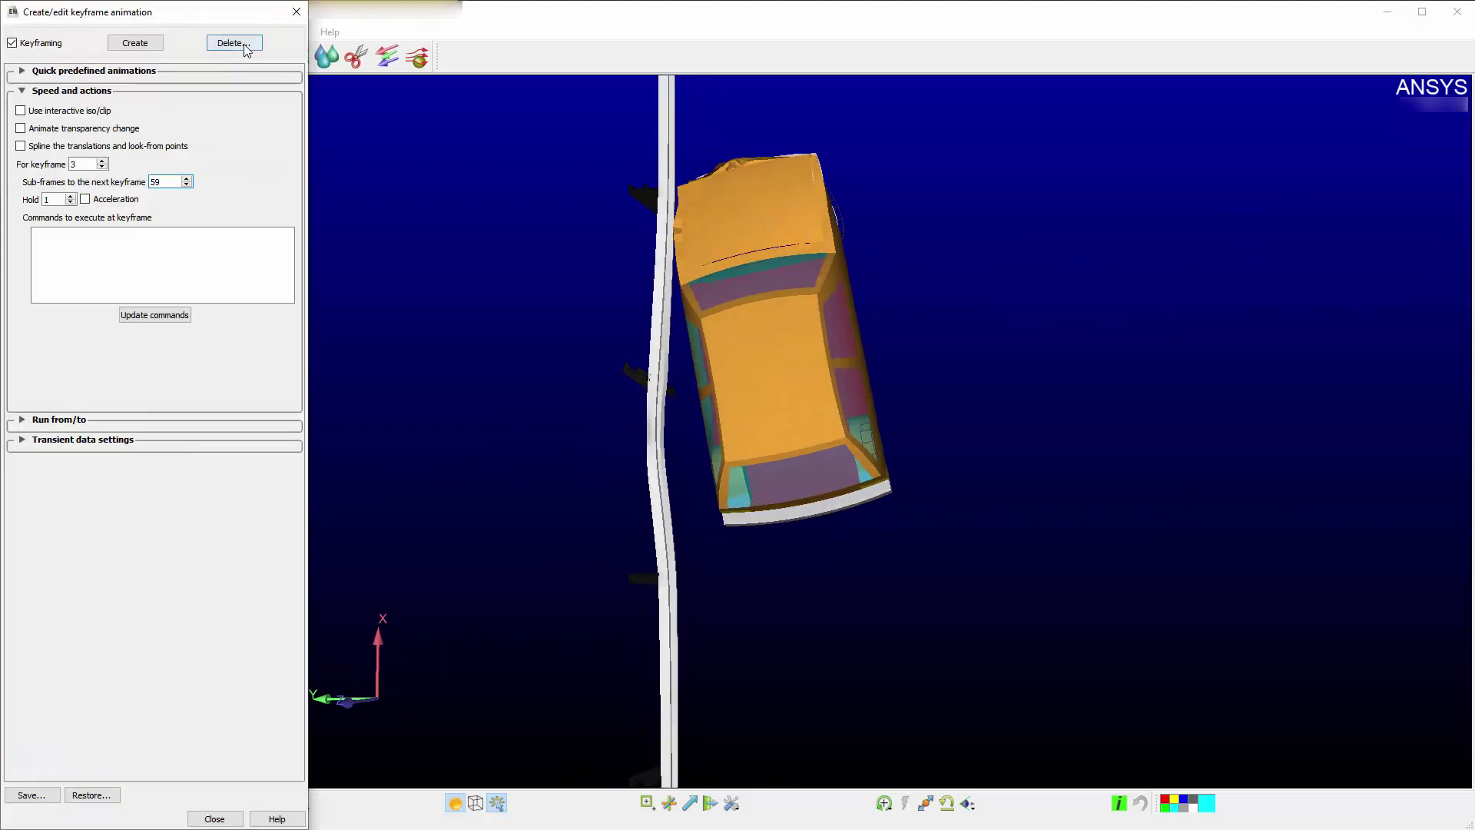
click(246, 48)
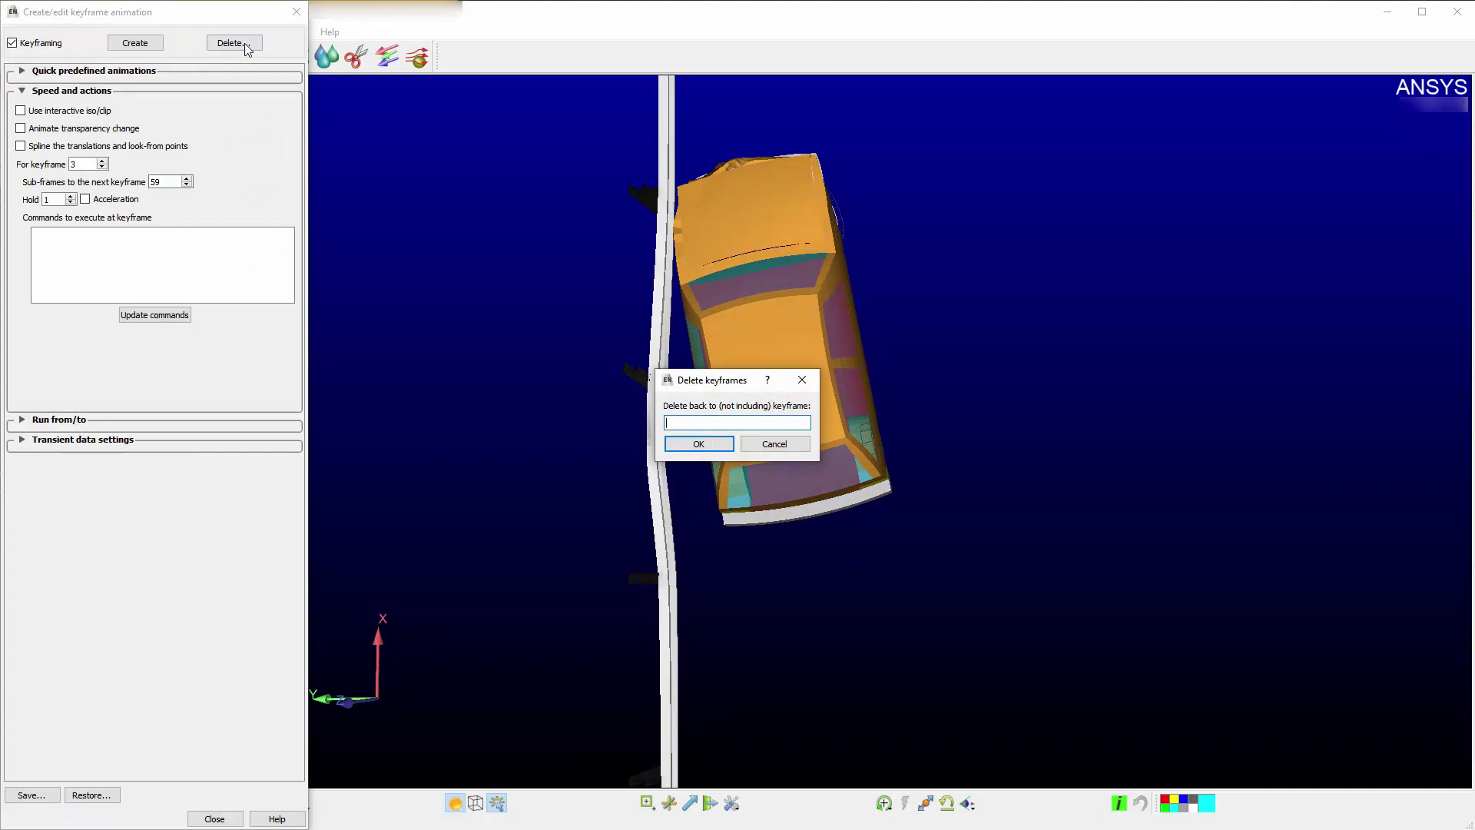
text(0)
click(699, 444)
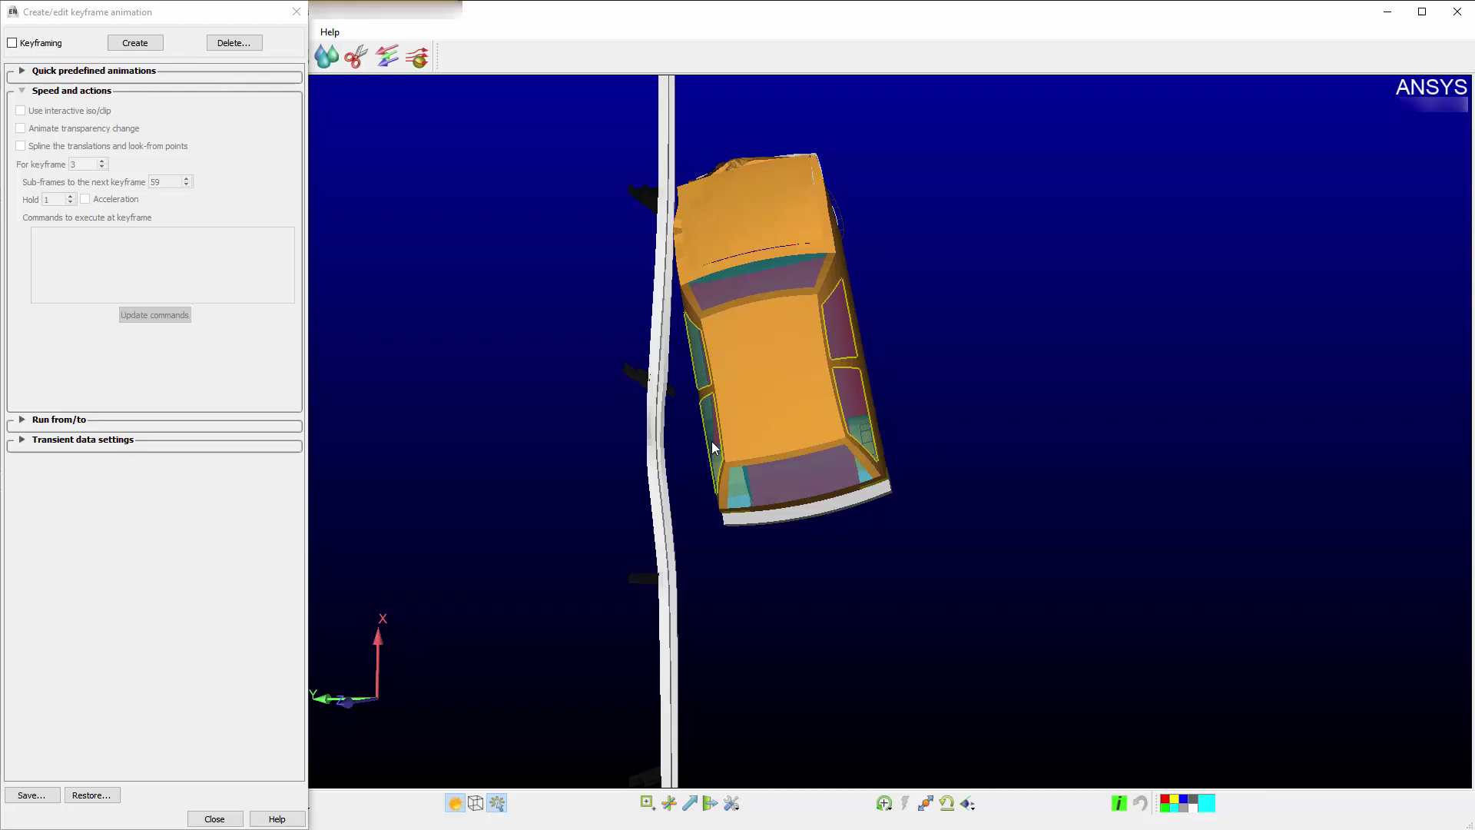
Step: Create a predefined Fly around animation with 200 total frames, starting direction Right and 1 revolution
click(22, 70)
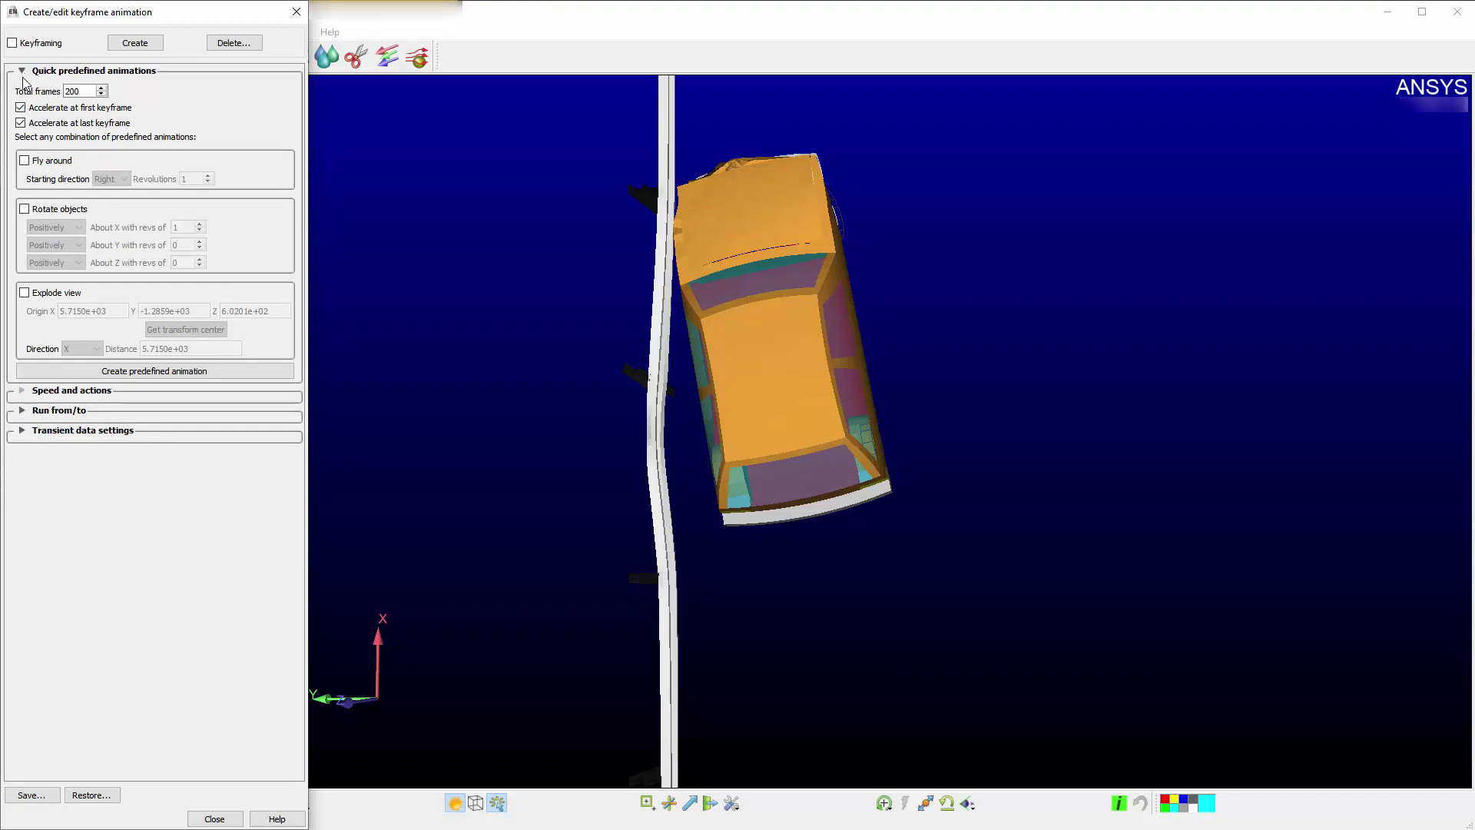
click(25, 161)
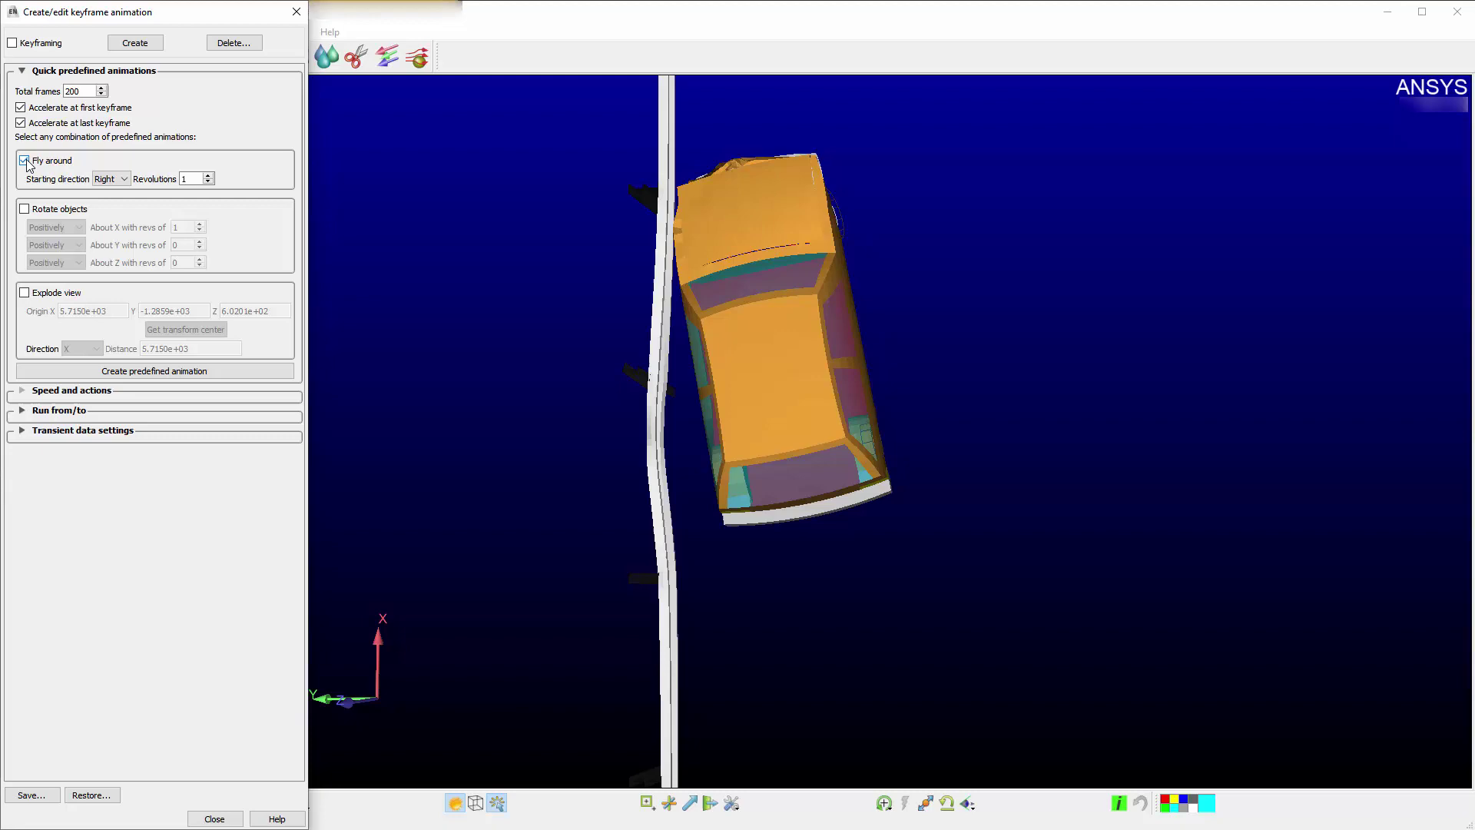
click(221, 372)
Step: Close the keyframe settings and play the fly-around animation
click(295, 12)
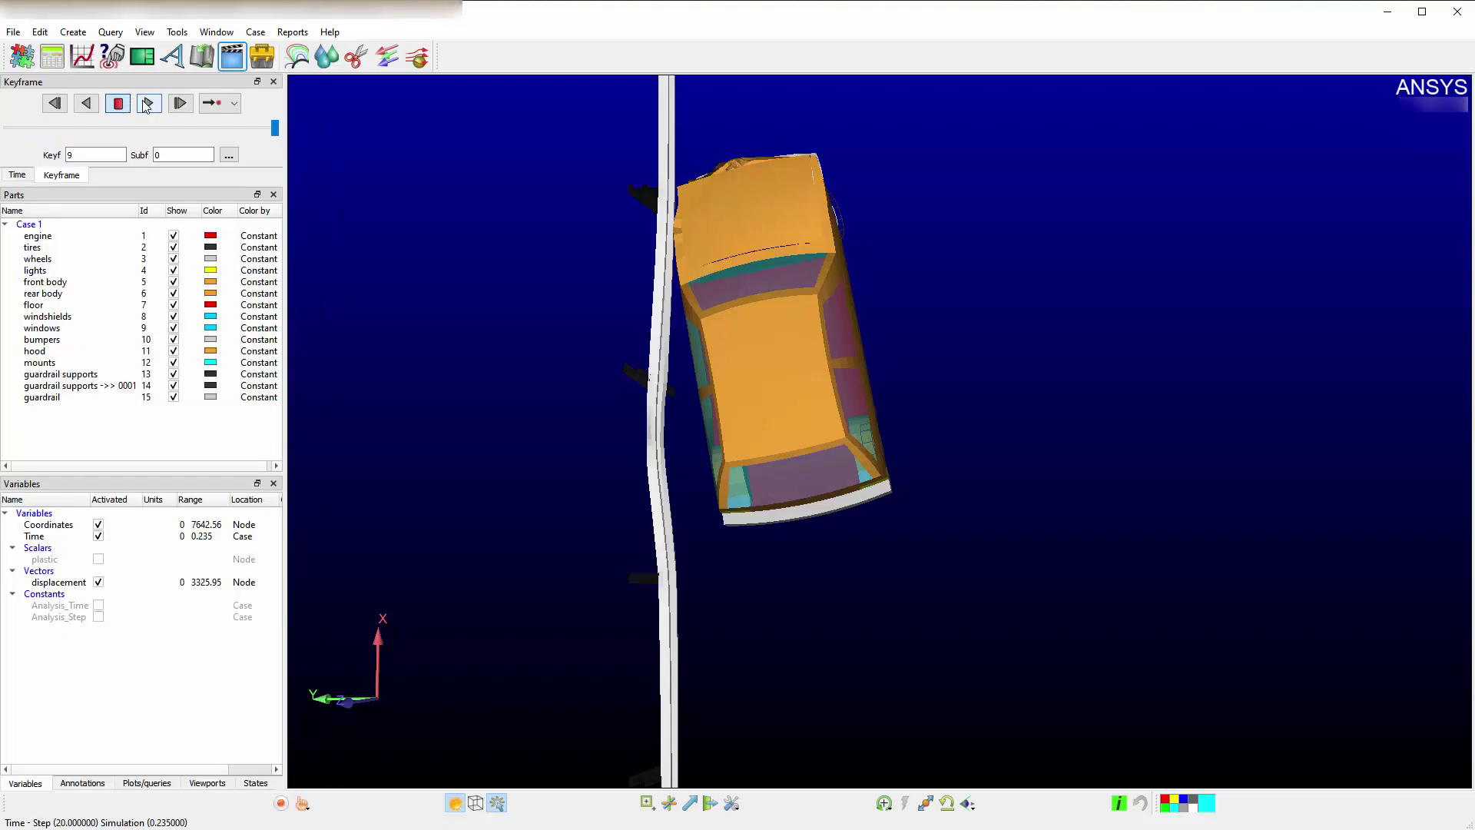
click(147, 104)
click(148, 104)
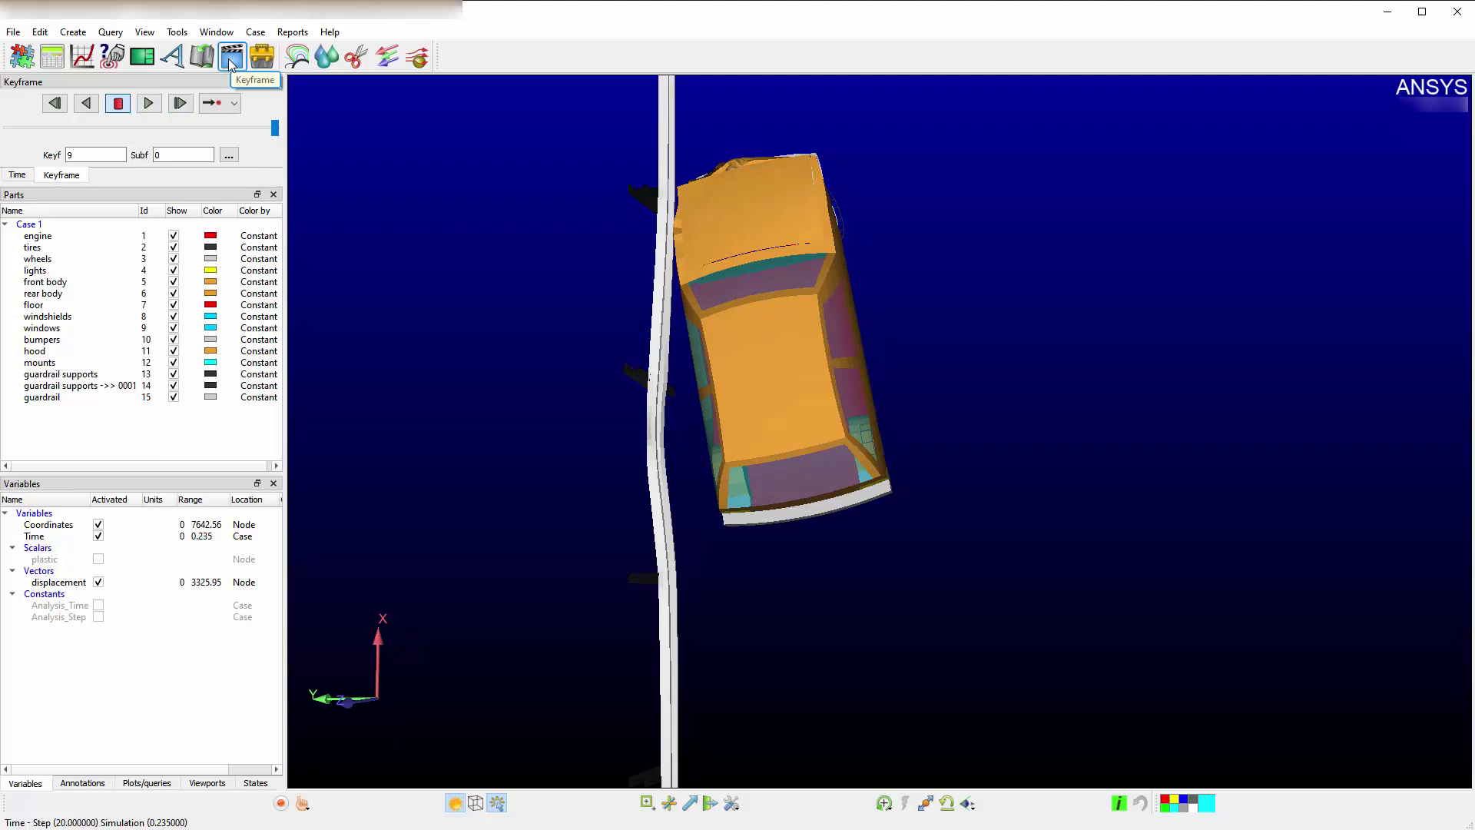
Step: Delete all keyframes of the fly-around animation
click(230, 62)
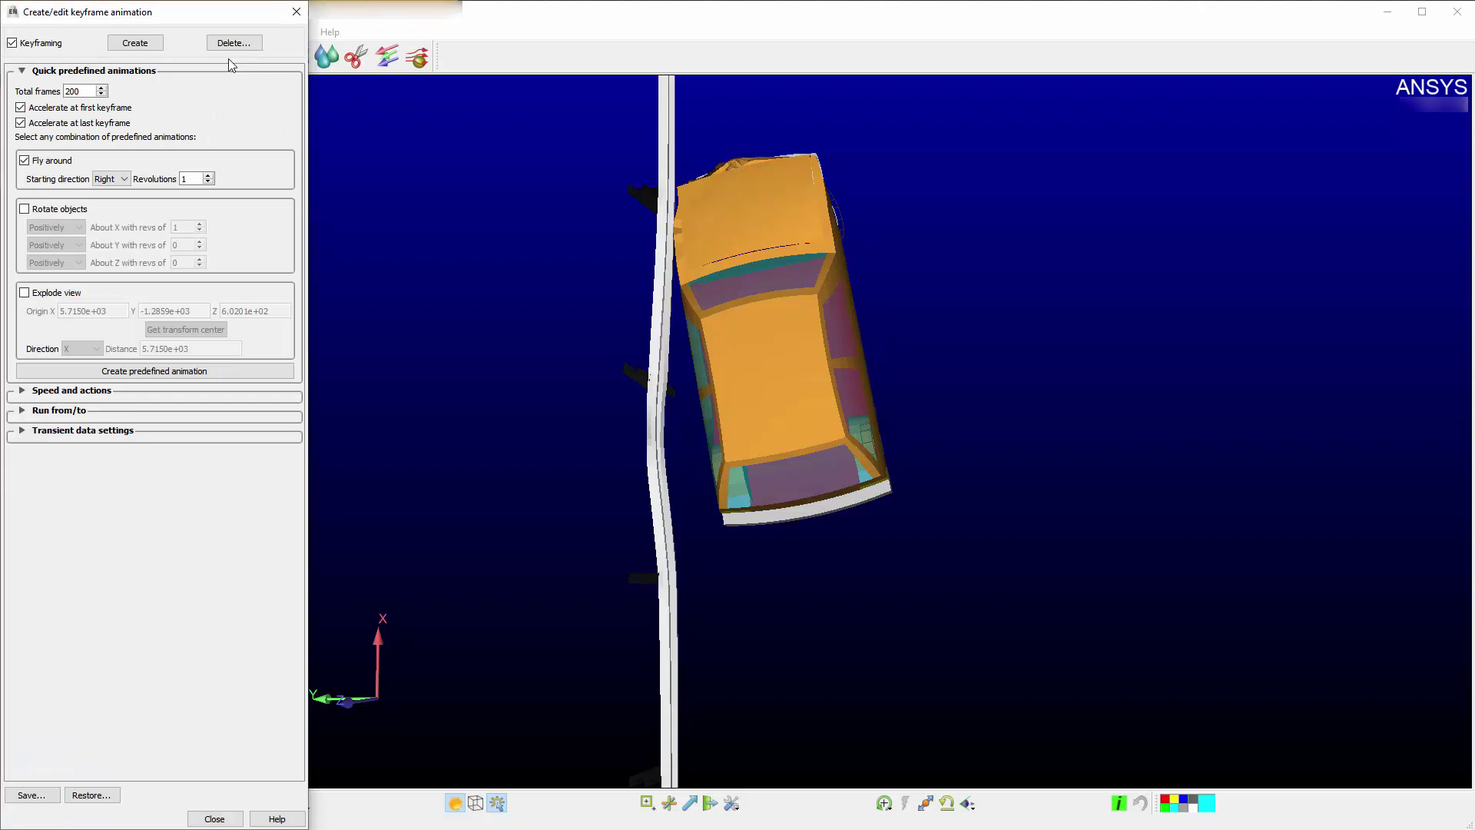
click(228, 46)
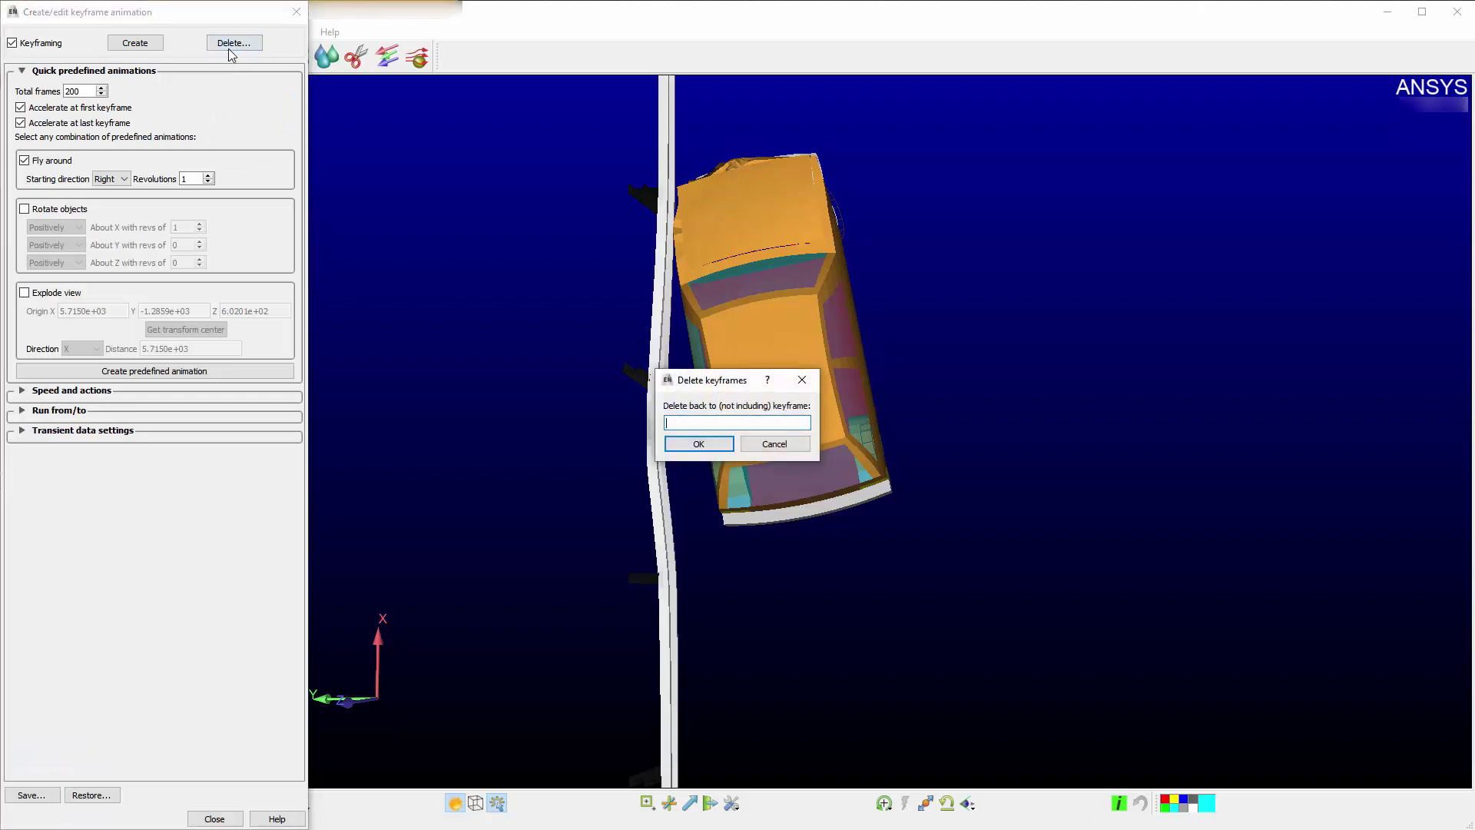
click(699, 443)
Step: Turn off Fly around and create a predefined Rotate objects animation with 0 revolutions about X and 1 about Z
click(24, 160)
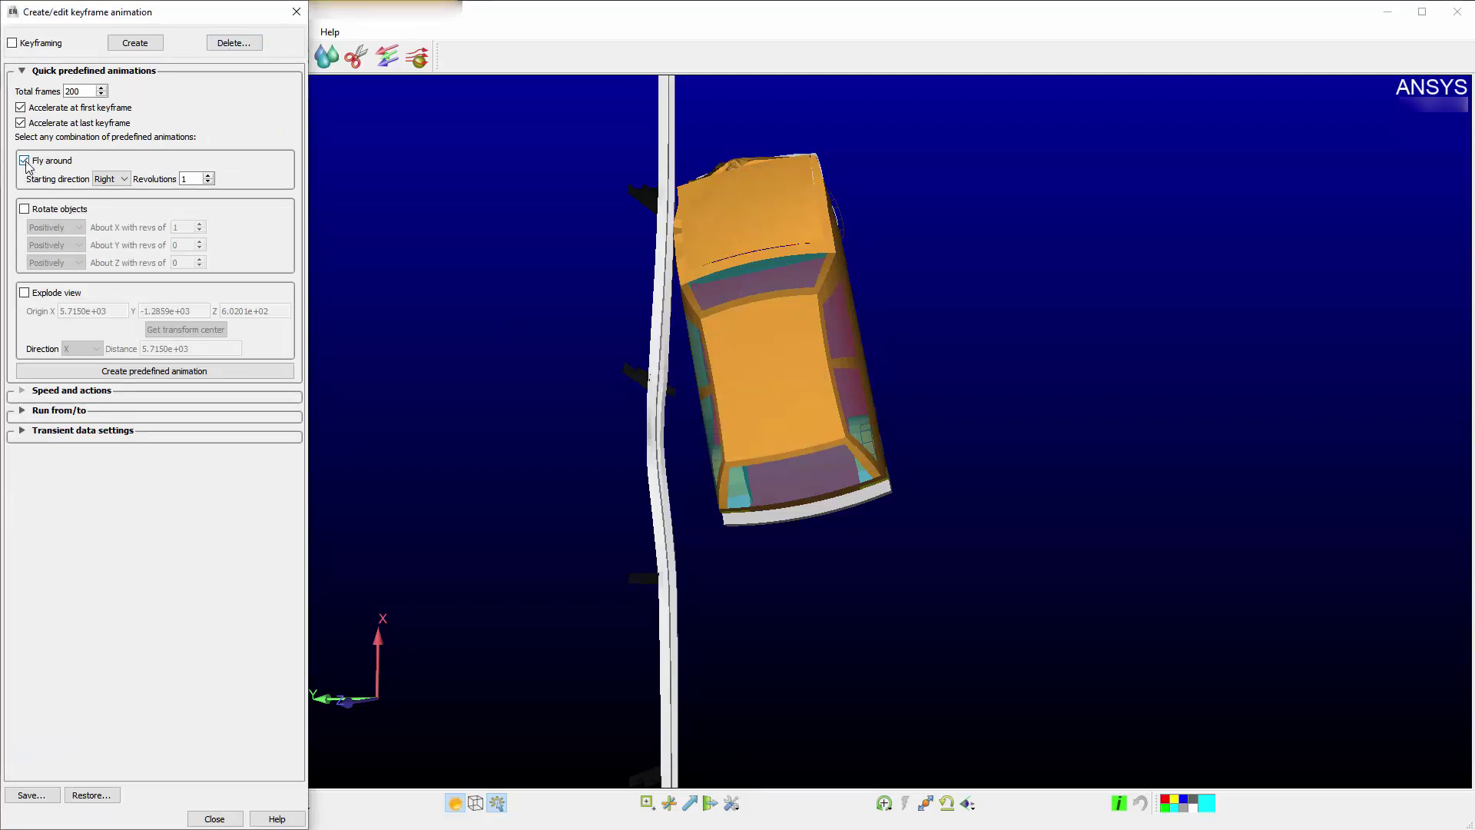
click(24, 209)
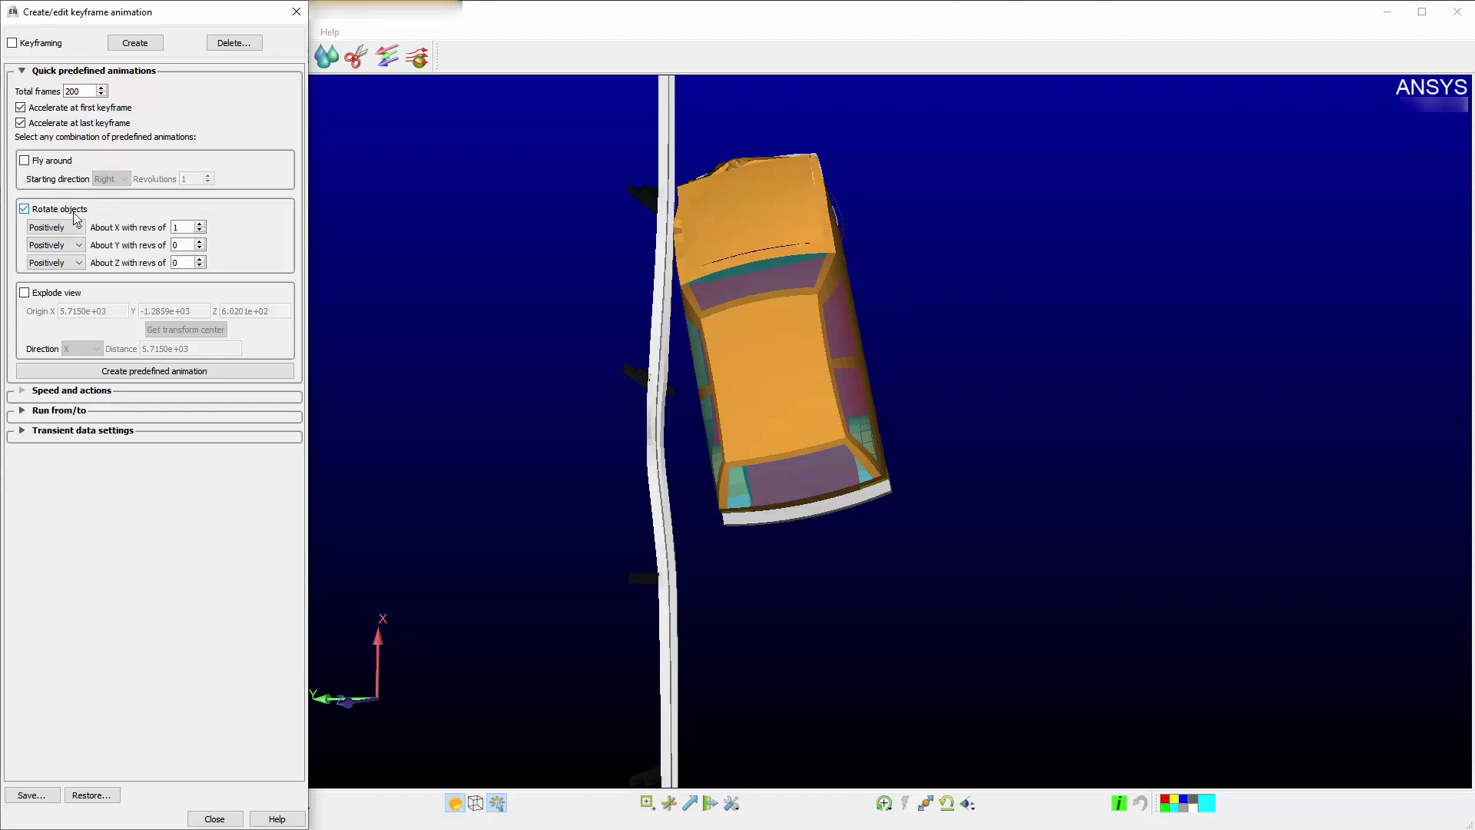
double_click(179, 228)
text(0)
click(248, 375)
Step: Play back the rotate-objects animation about the Z axis
click(150, 104)
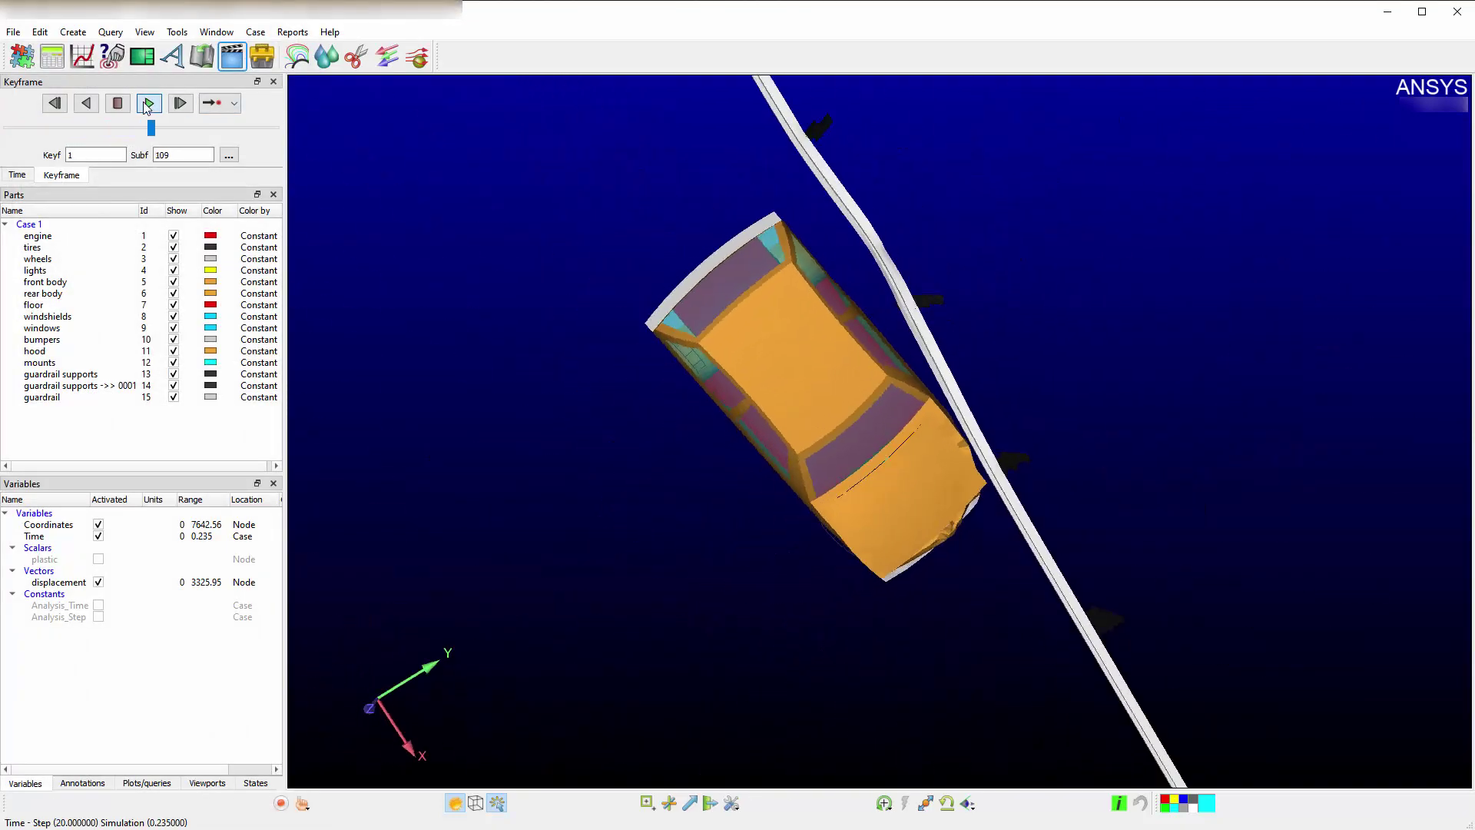
click(150, 104)
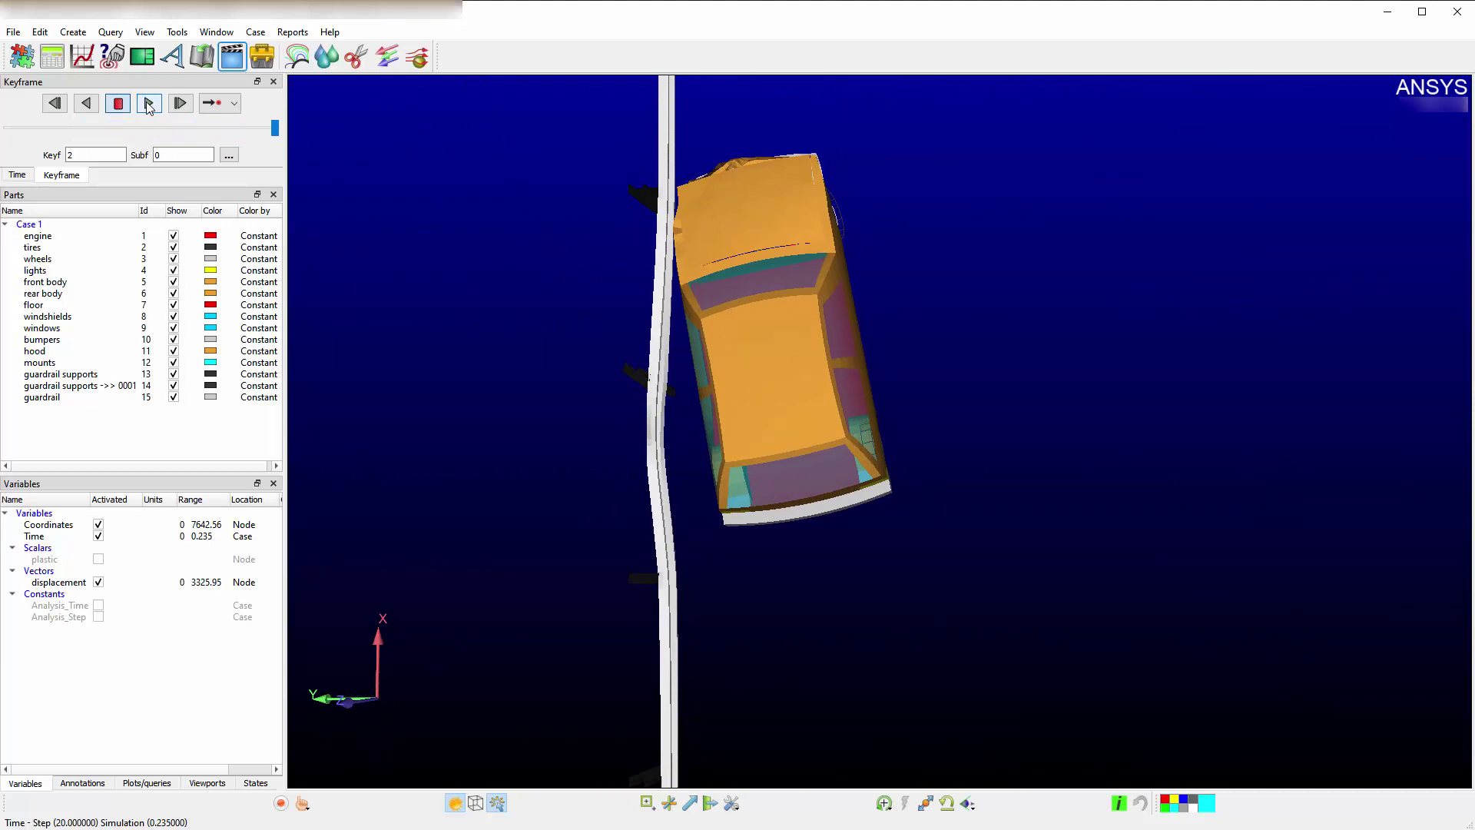
click(149, 103)
Step: Delete all keyframes of the object rotation animation
click(232, 56)
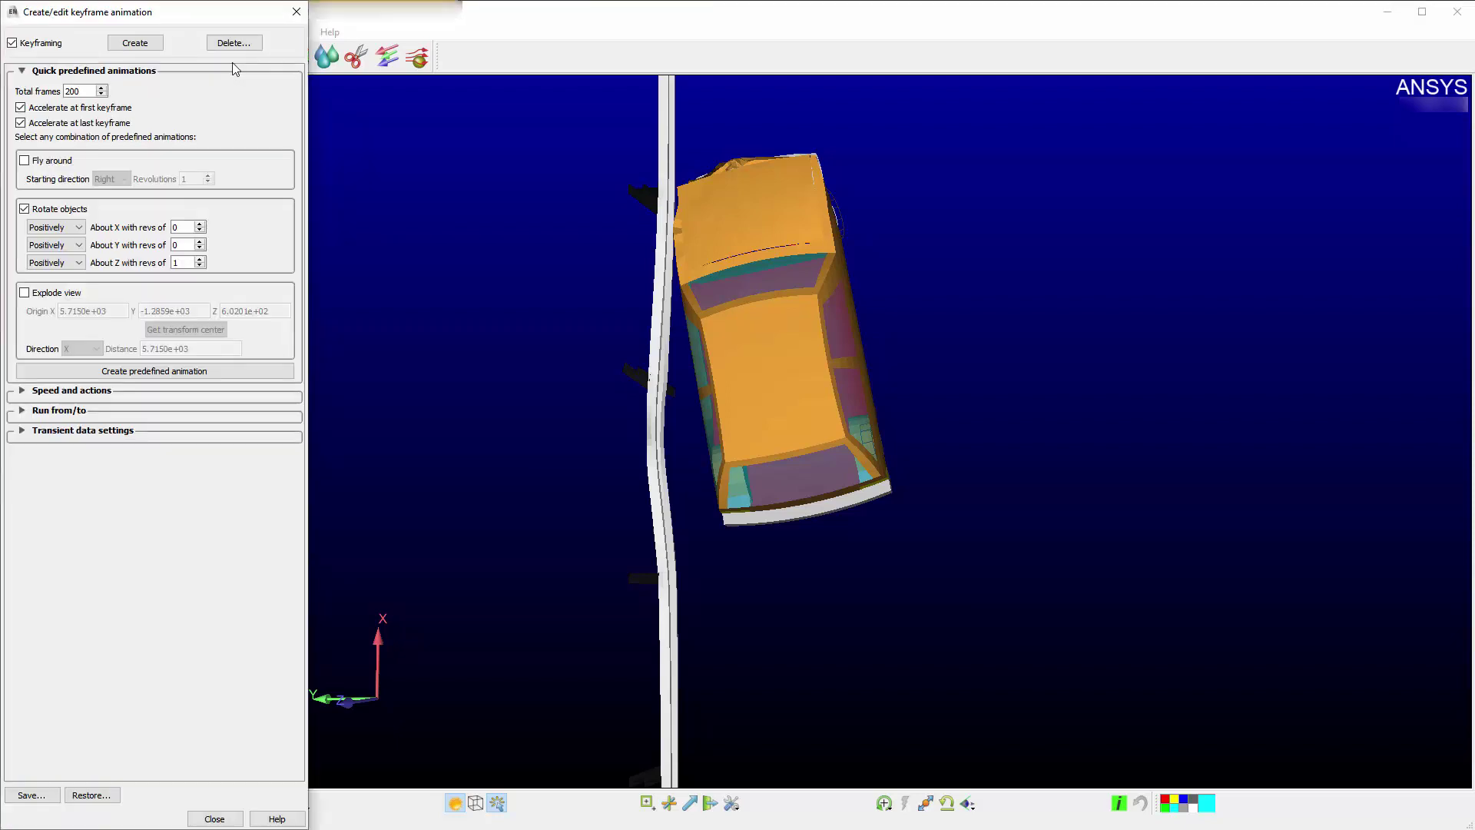
click(234, 43)
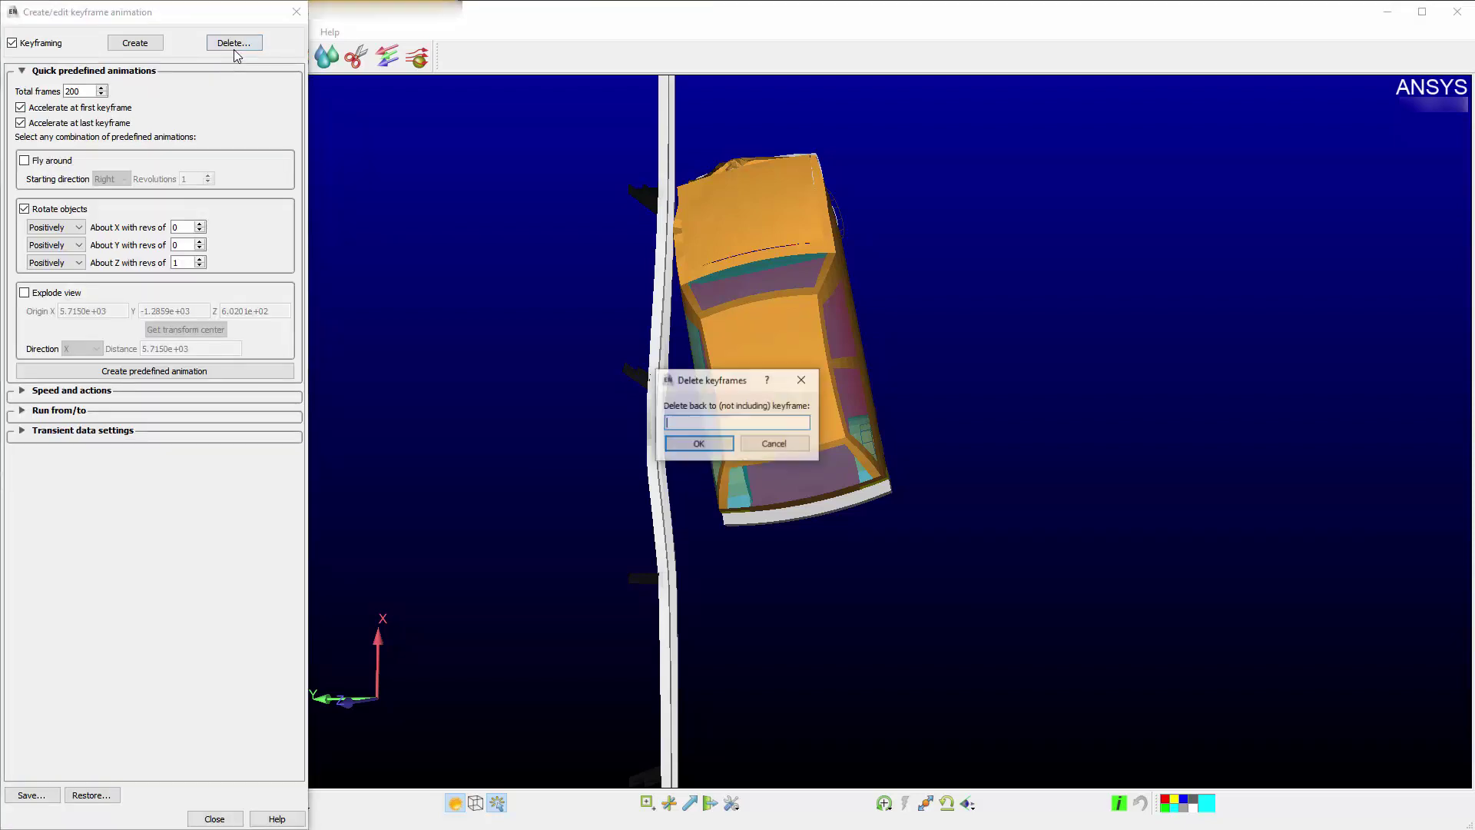
click(698, 443)
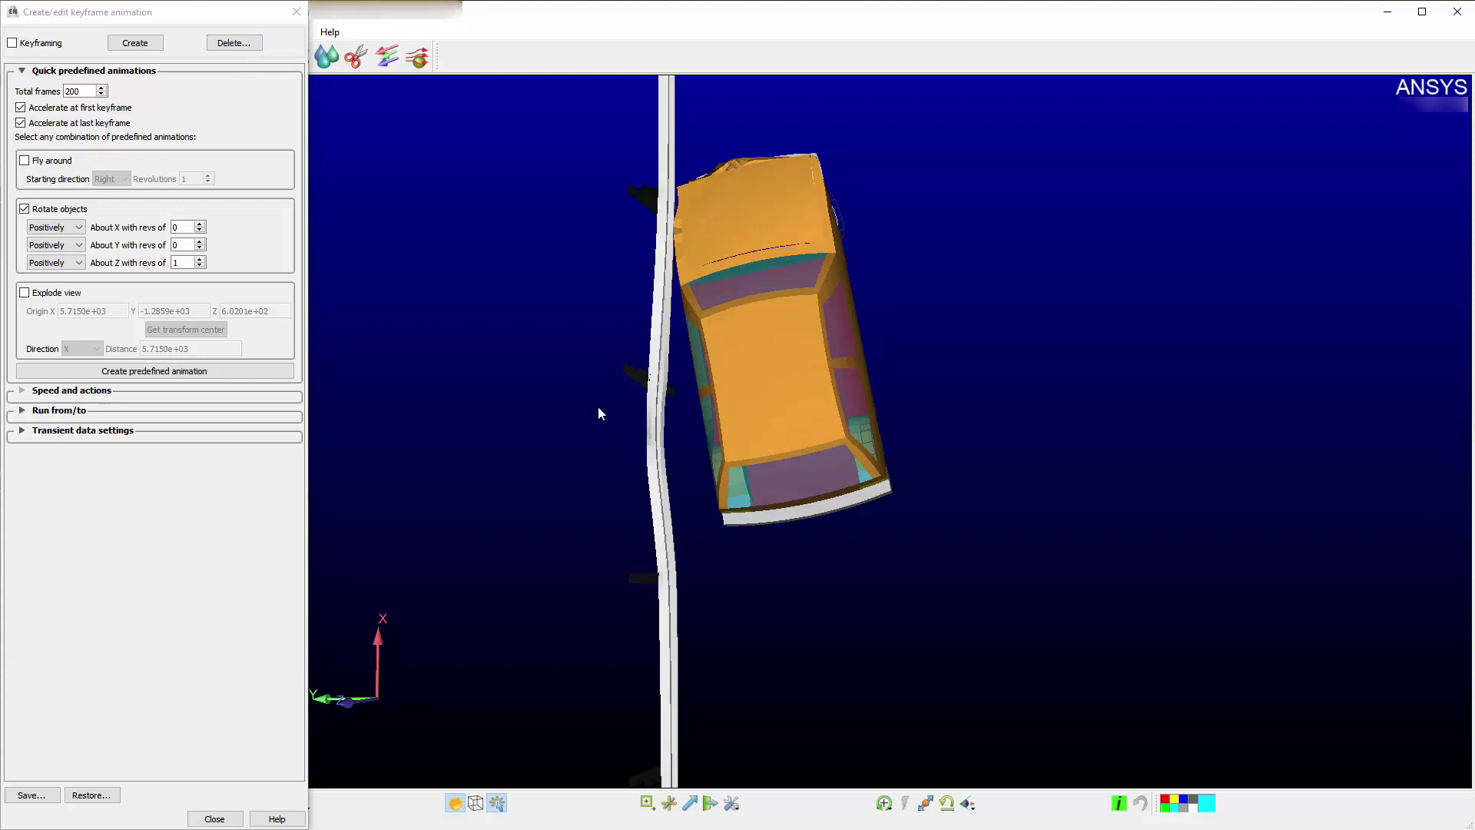
Step: Turn off Rotate objects and create a predefined Explode view animation in the XYZ direction
click(23, 208)
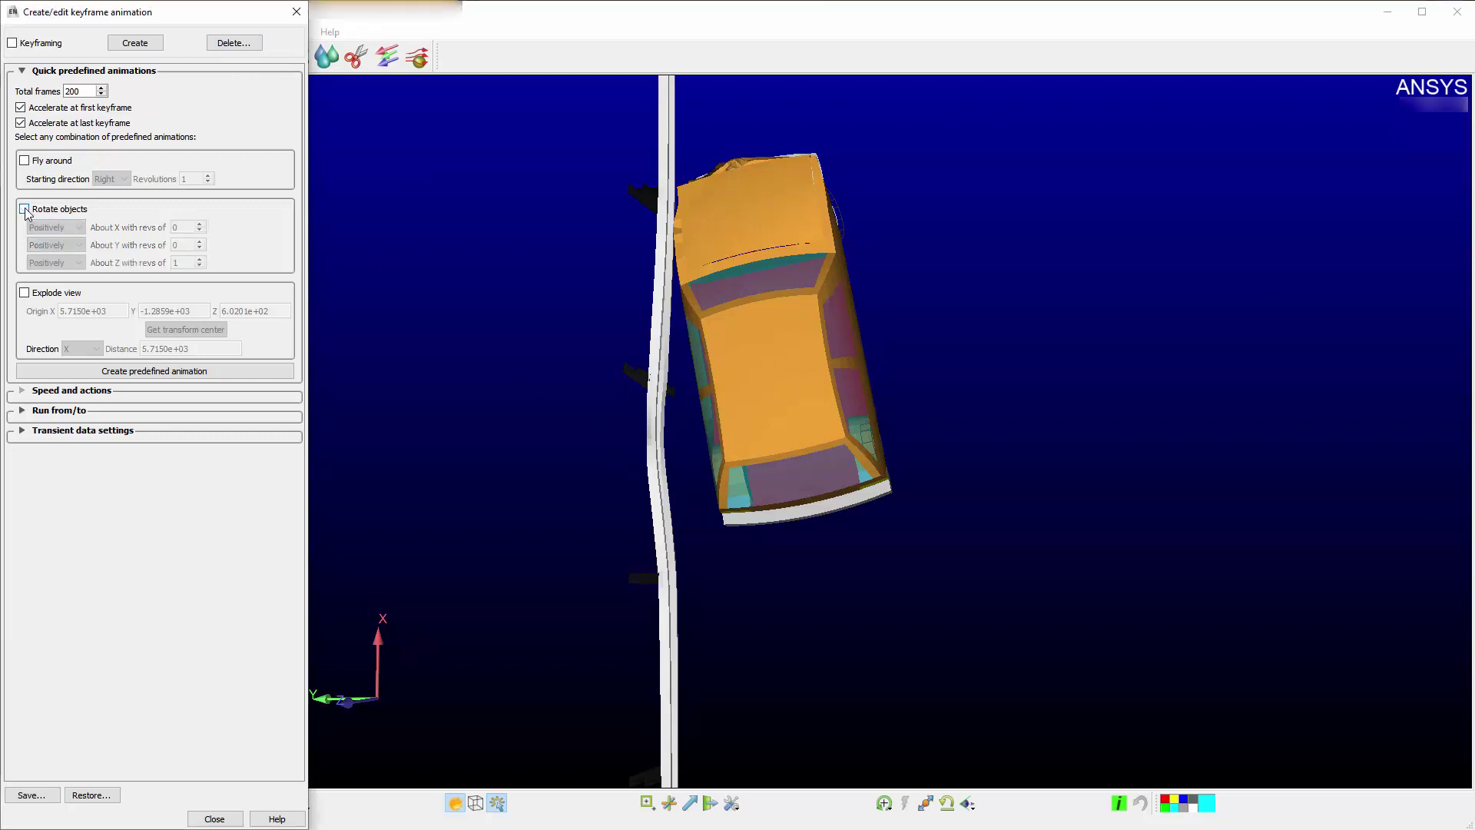
click(25, 292)
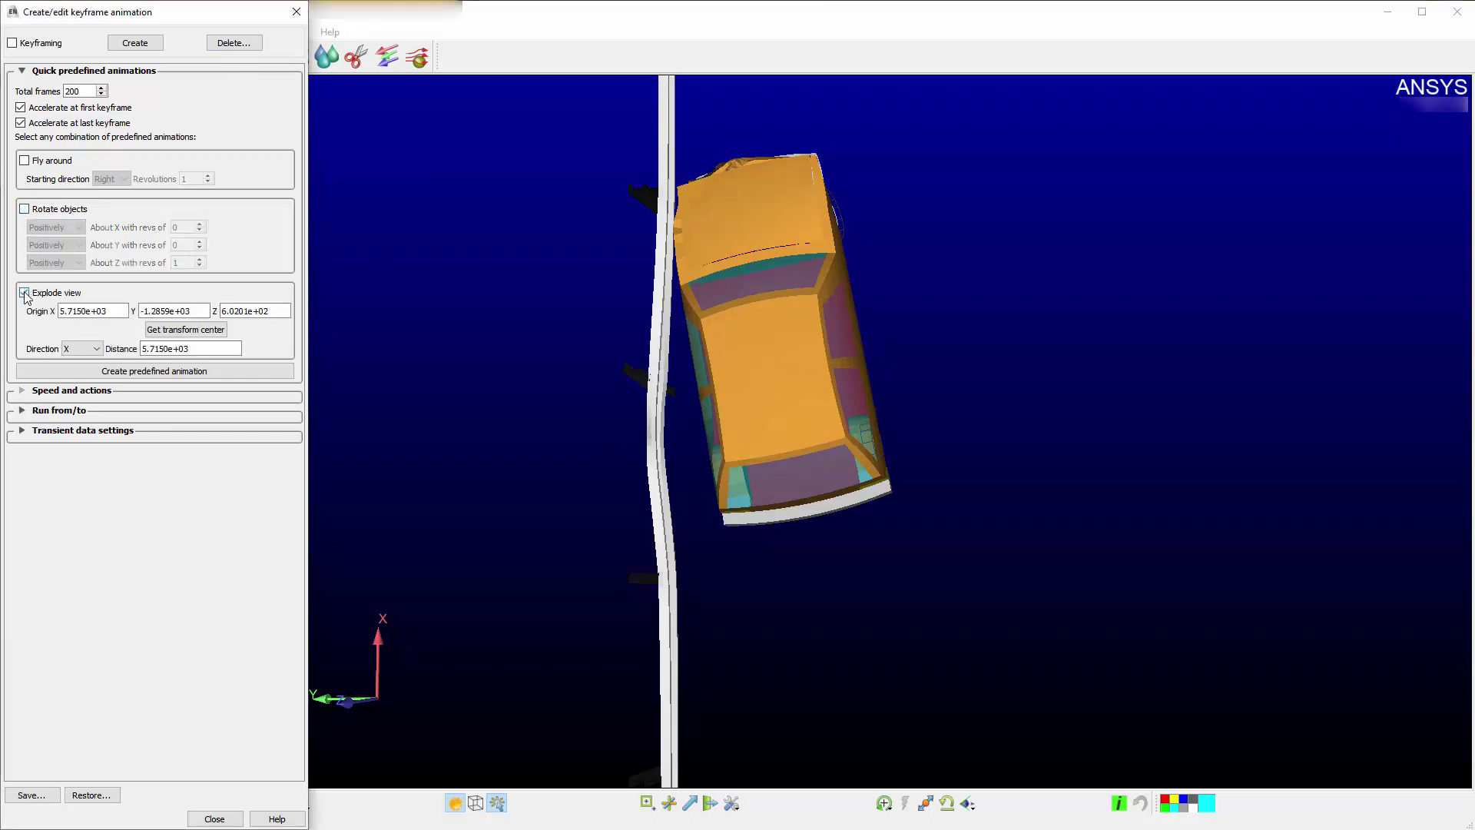
click(100, 350)
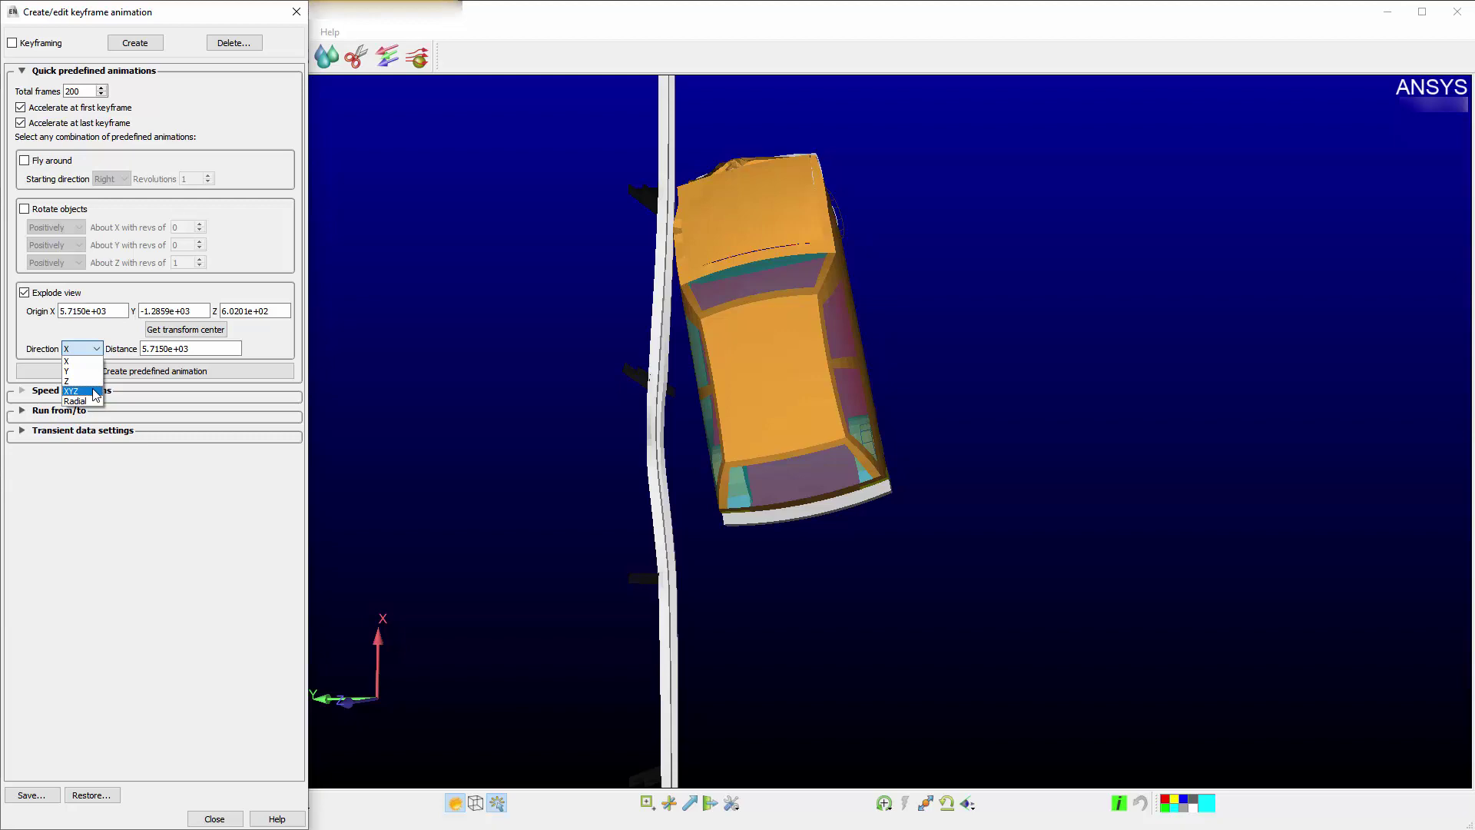
click(73, 391)
click(125, 378)
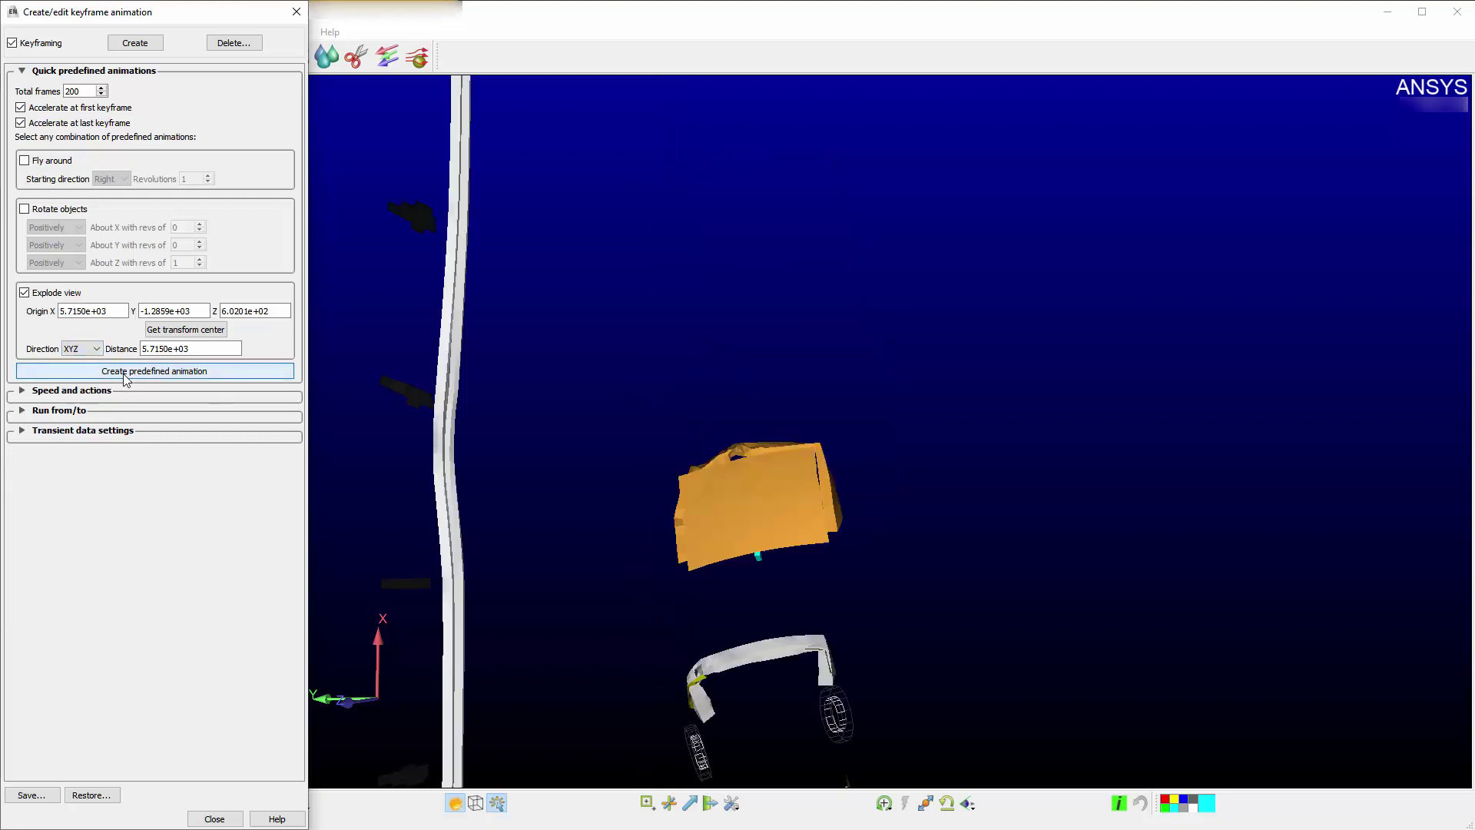
Step: Close the keyframe settings and play the exploded-view animation
click(291, 16)
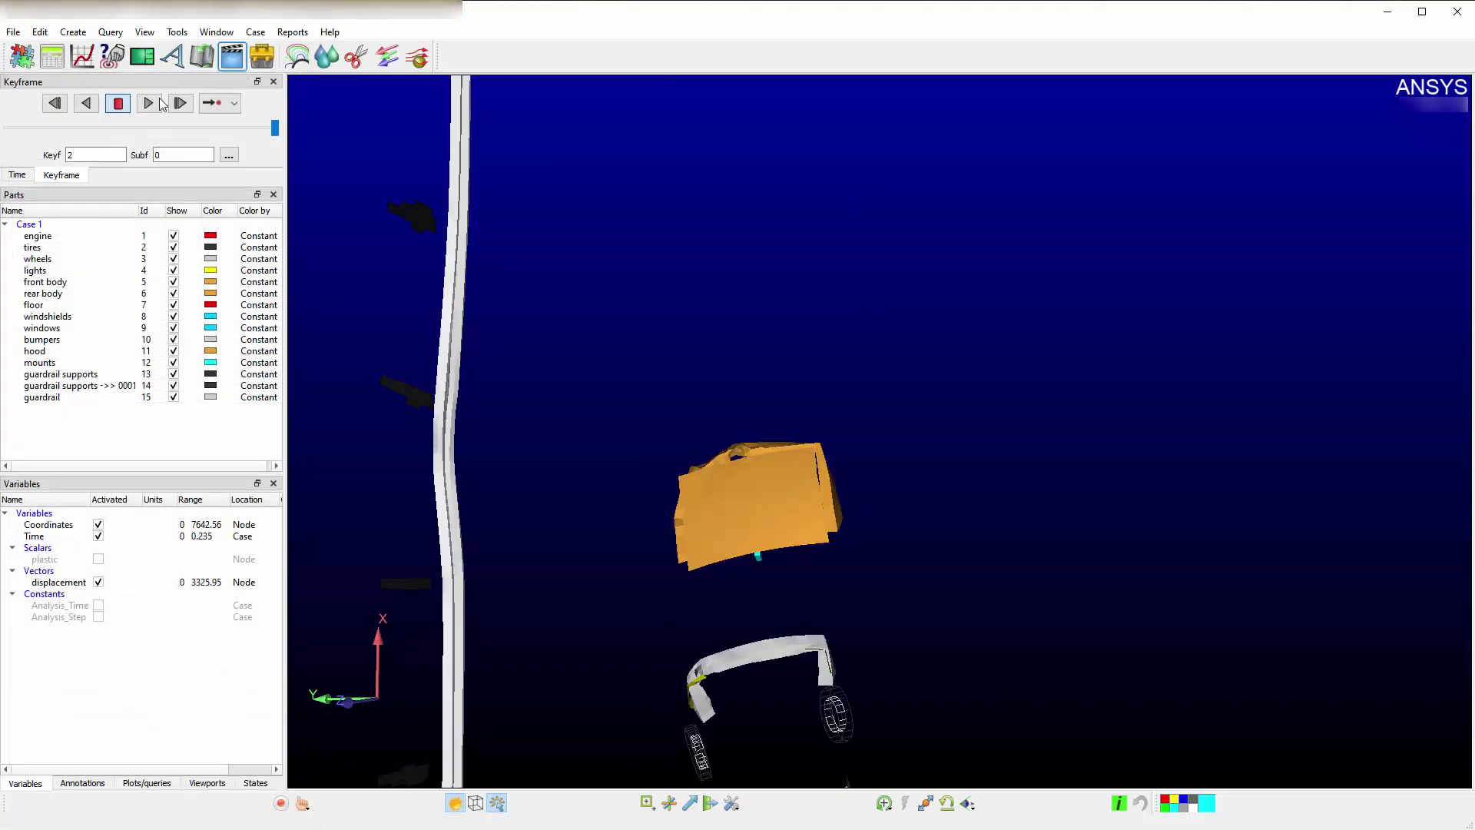
click(149, 103)
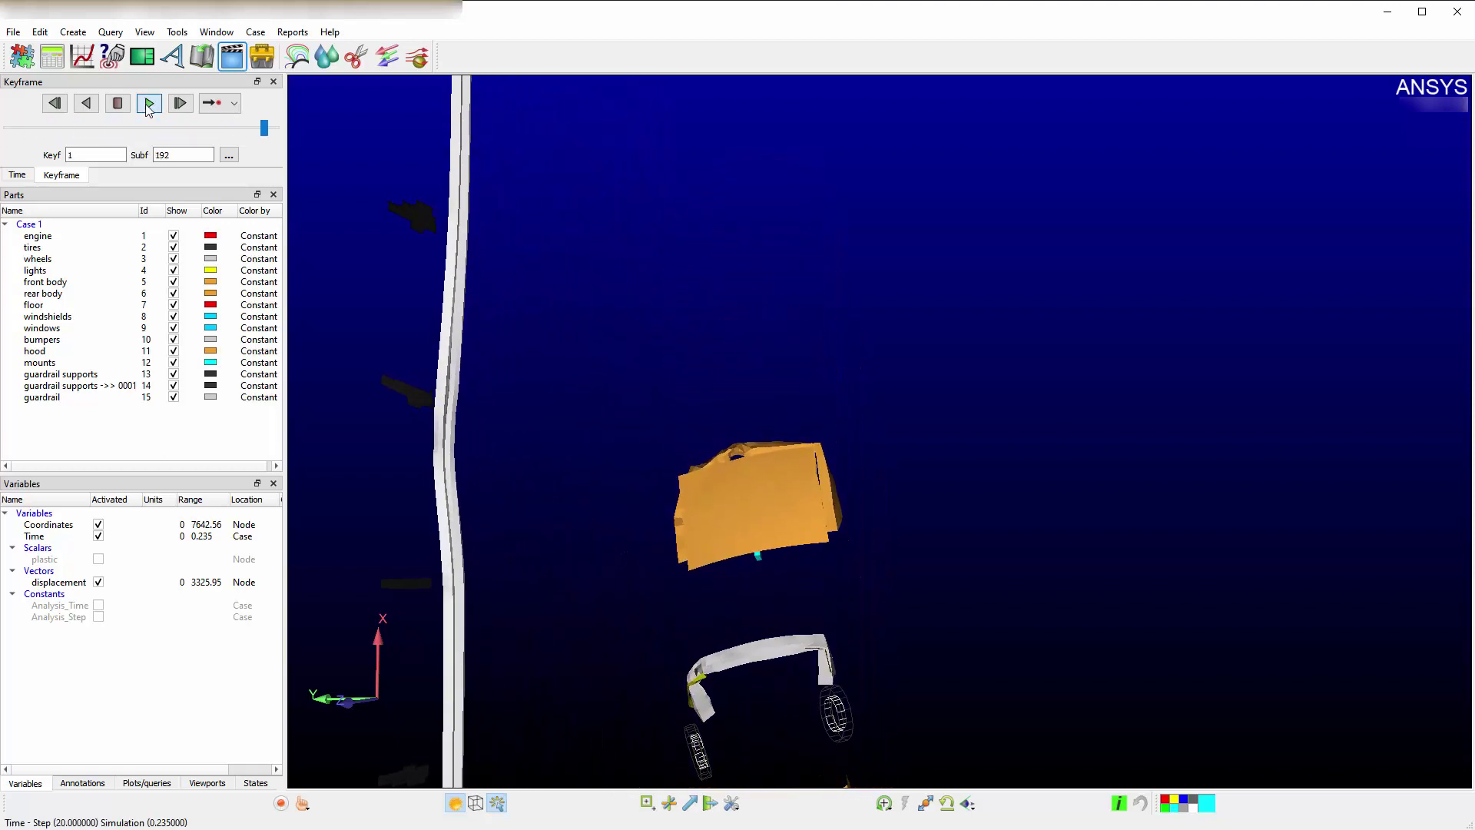
click(149, 103)
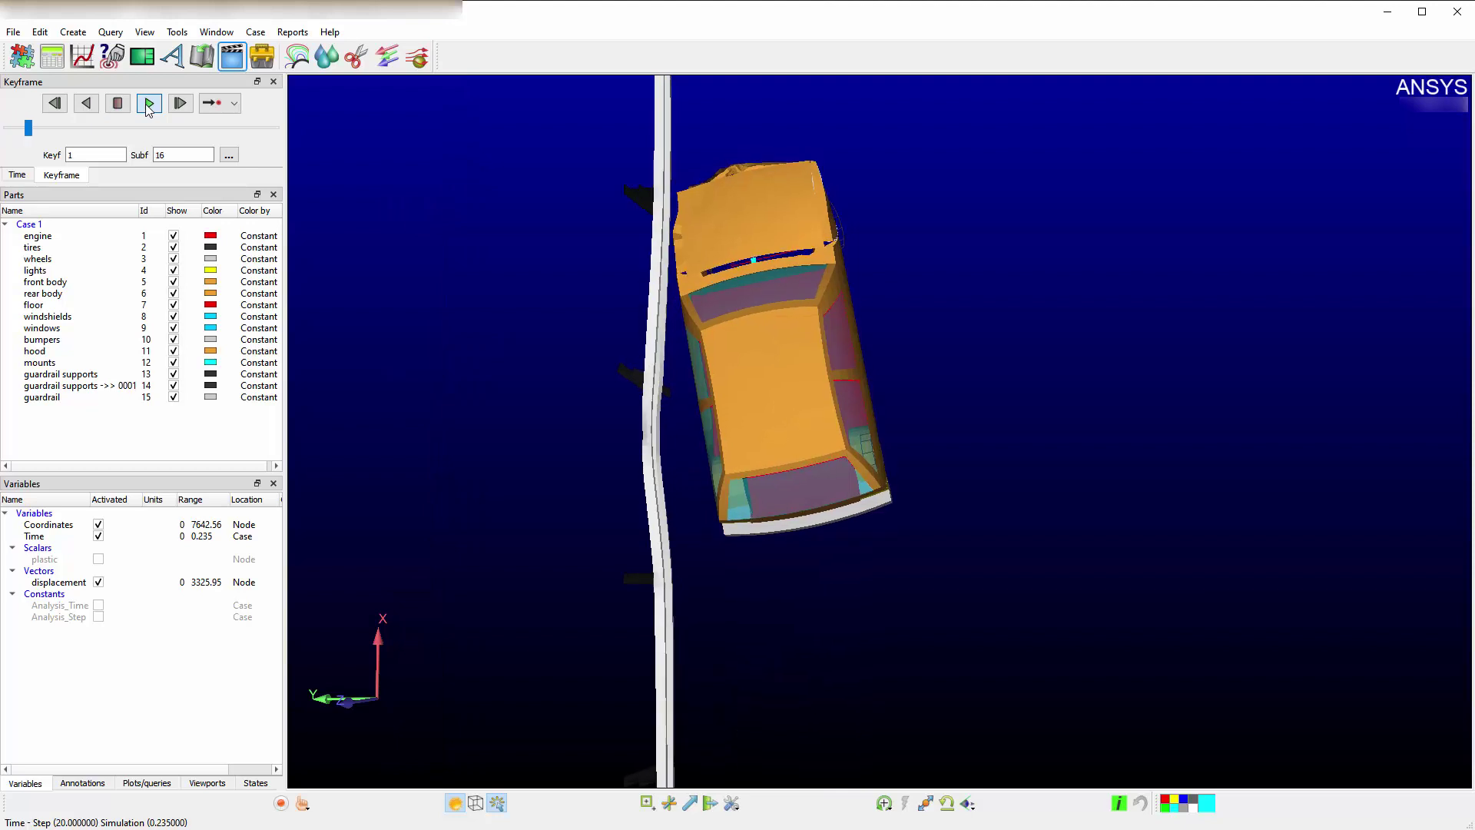